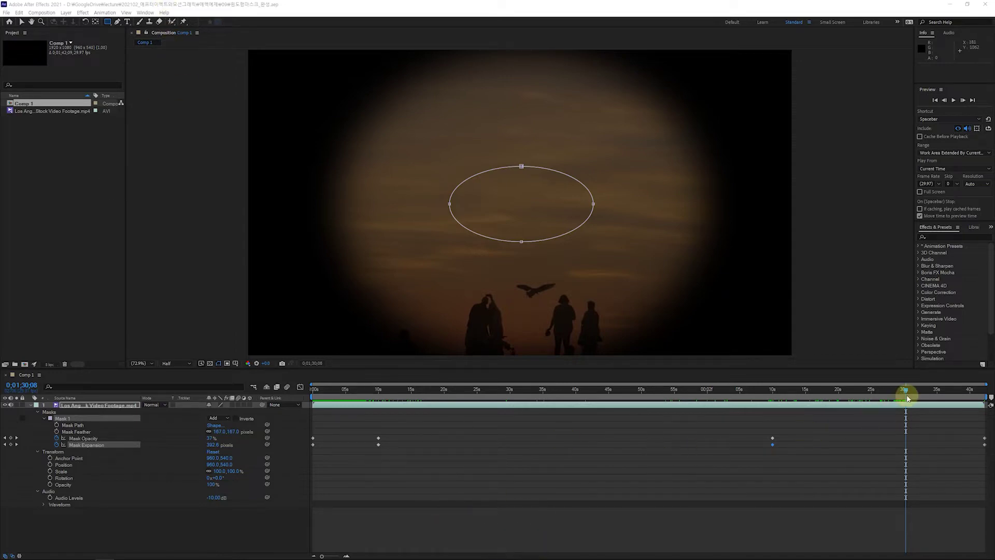
# Scrub through the finished composition to examine how the elliptical mask's opacity and expansion change near the start and end.
pyautogui.moveTo(904, 392); pyautogui.dragTo(643, 401)
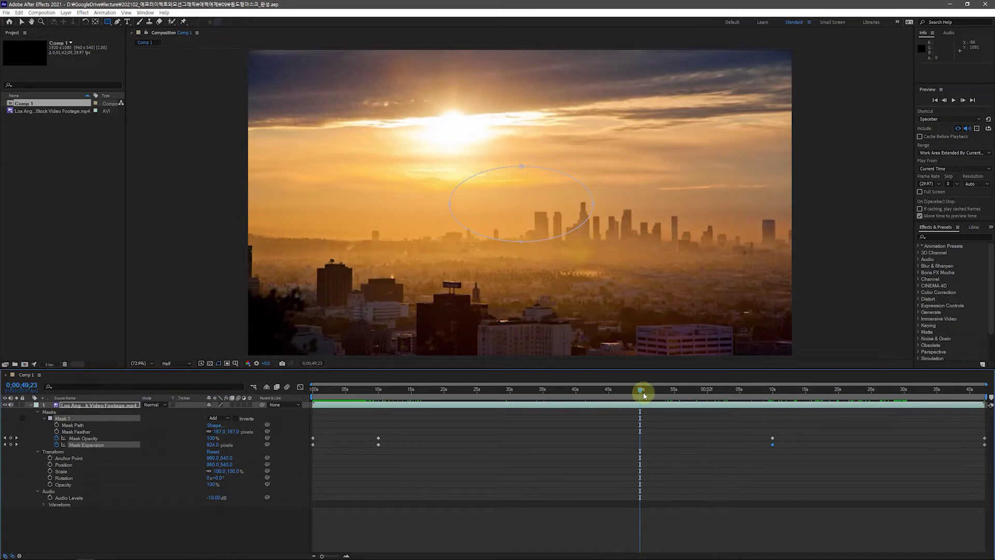
pyautogui.moveTo(641, 395); pyautogui.dragTo(332, 415)
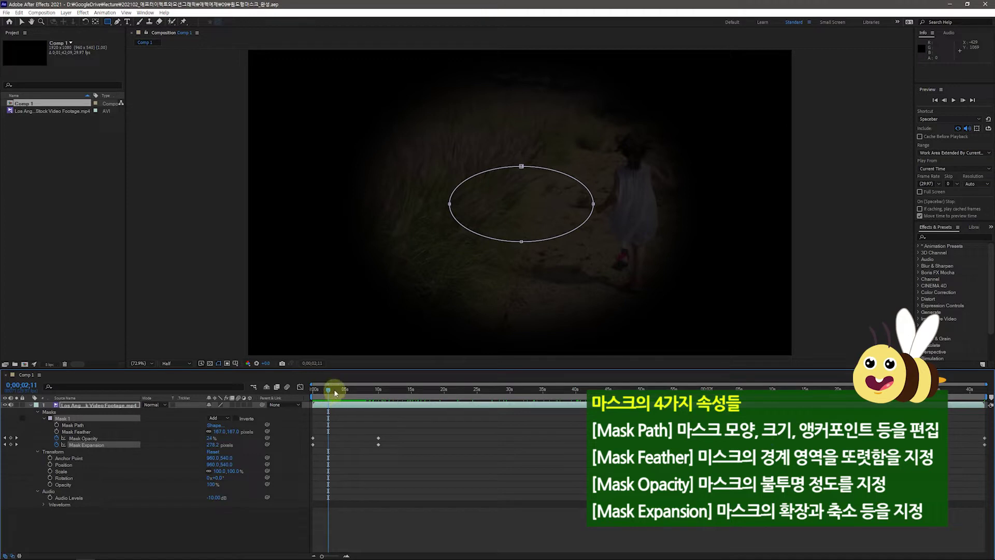
pyautogui.moveTo(328, 393); pyautogui.dragTo(306, 390)
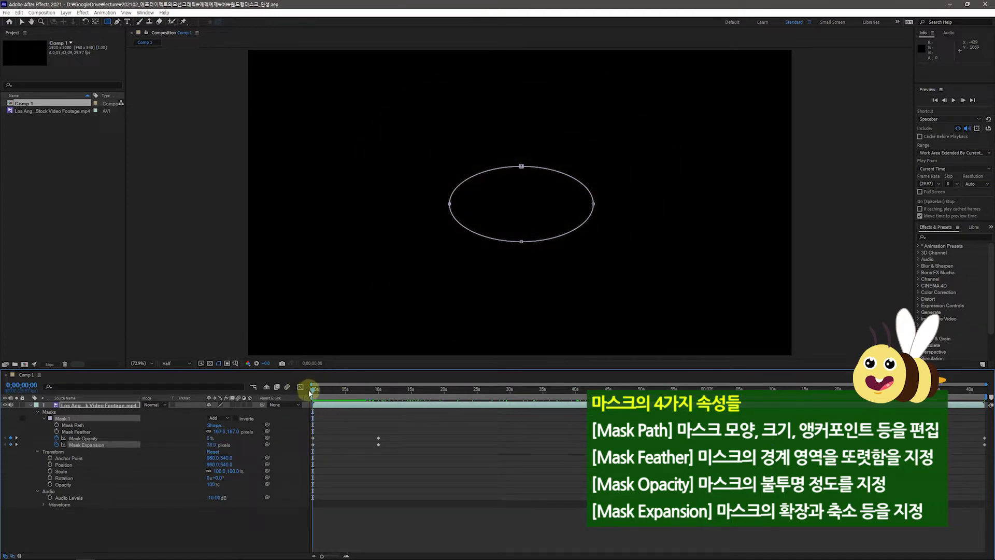
pyautogui.moveTo(315, 387); pyautogui.dragTo(939, 445)
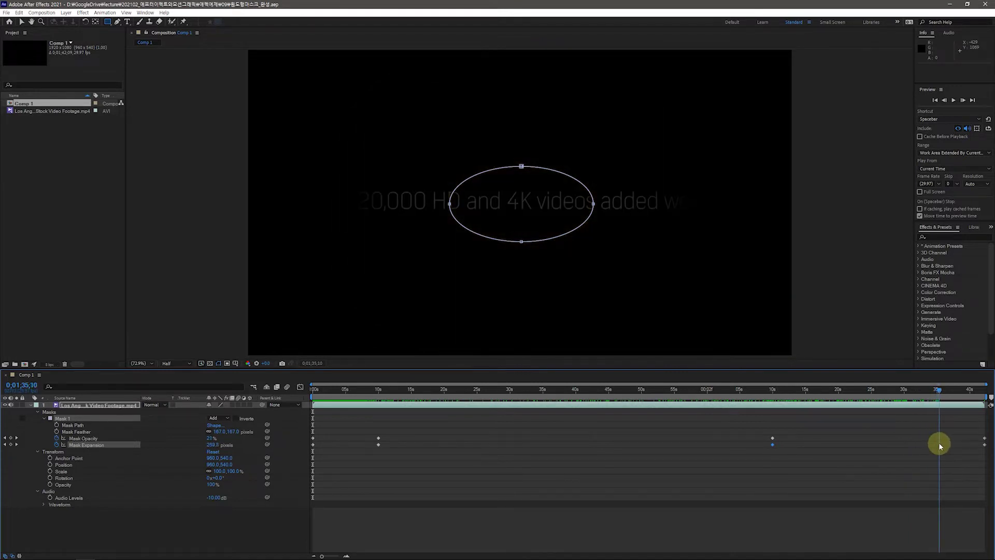
pyautogui.click(941, 393)
pyautogui.moveTo(940, 392); pyautogui.dragTo(879, 402)
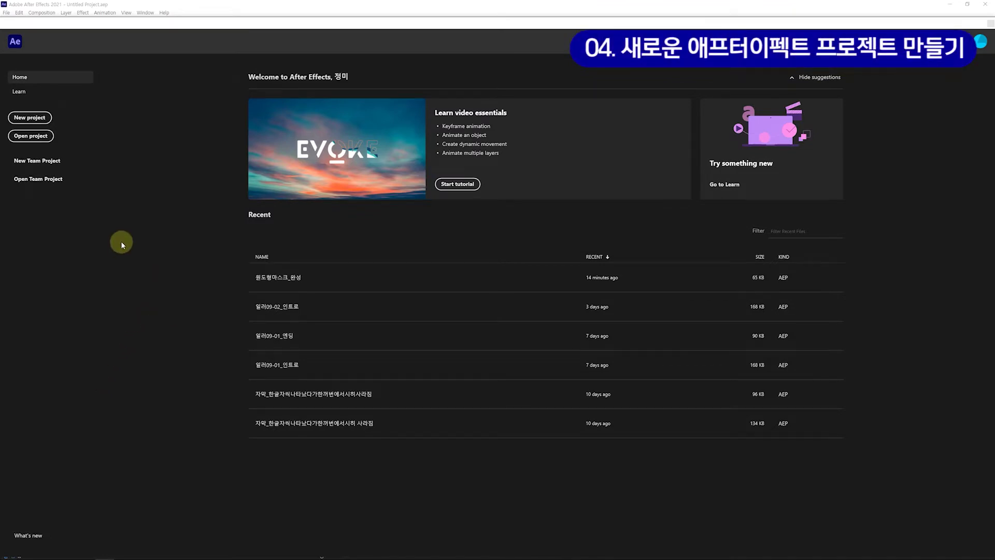
# Create a new project and import the video "Los Angeles A Shutterstock Journey in Stock Video Footage.mp4" as footage.
pyautogui.click(32, 117)
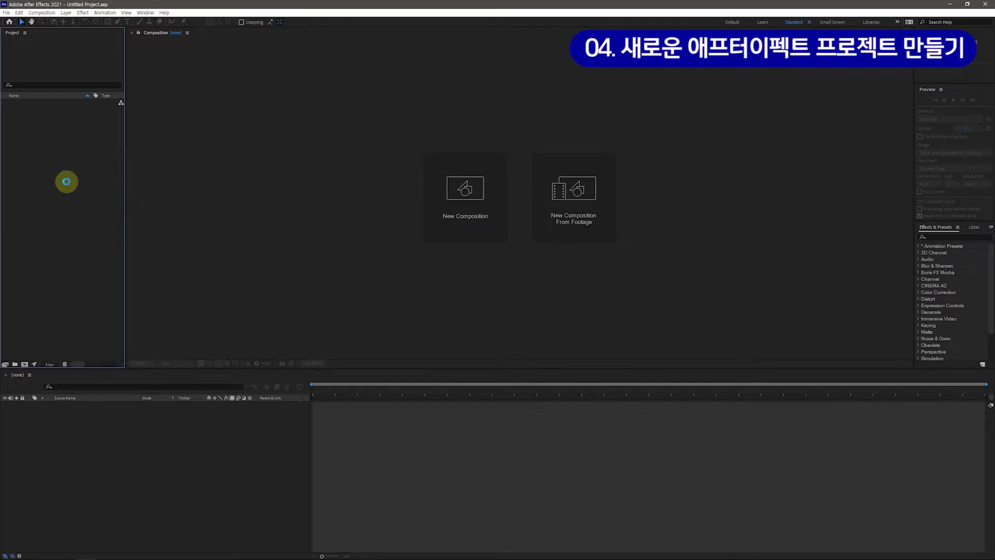
pyautogui.hotkey('ctrl', 'i')
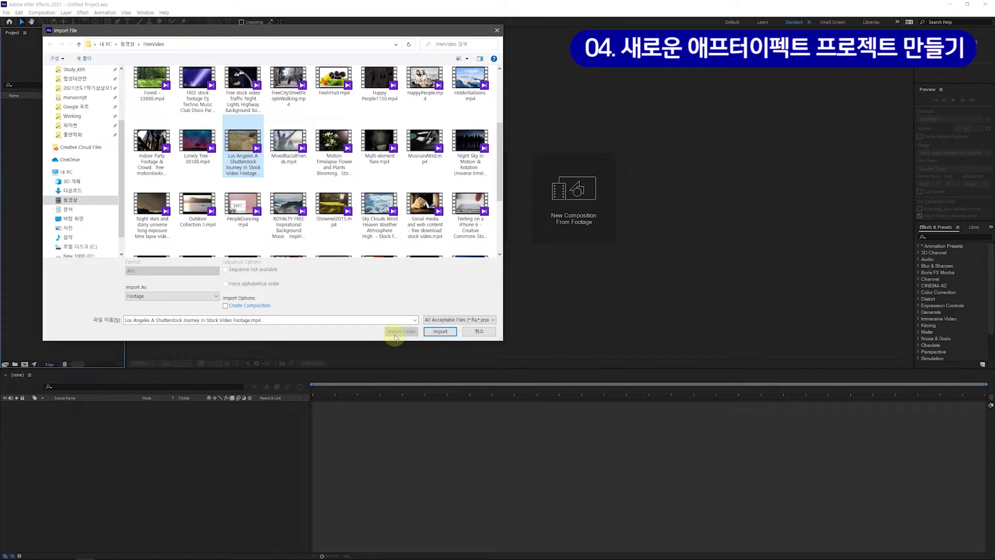
pyautogui.click(437, 332)
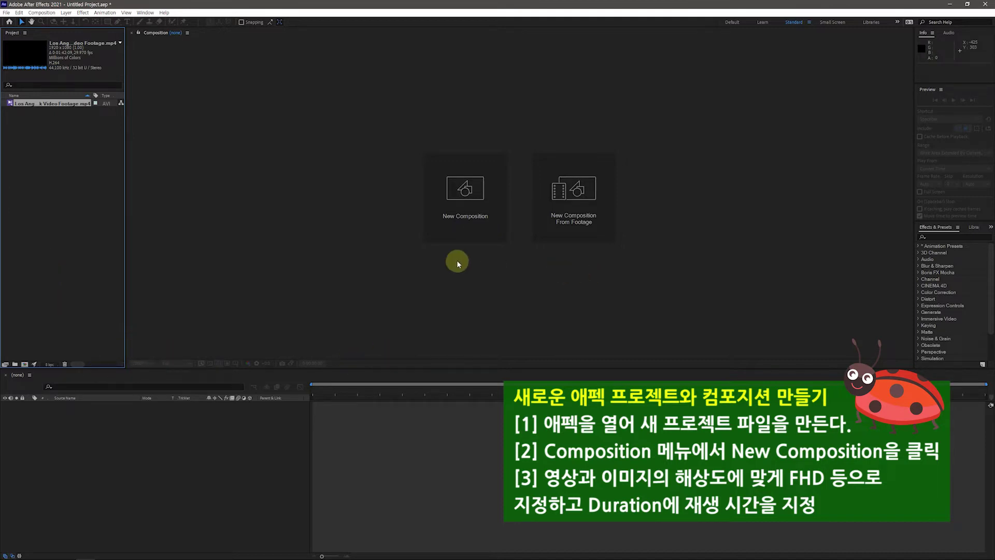
# Create a new composition named Comp 1 with a duration of 0;01;42;09.
pyautogui.click(457, 194)
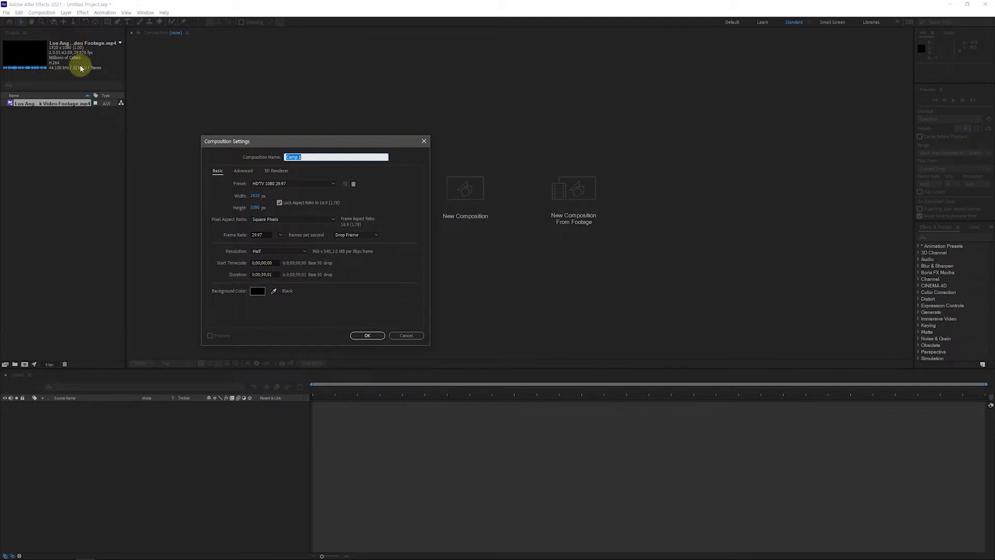
pyautogui.click(258, 275)
pyautogui.write('1')
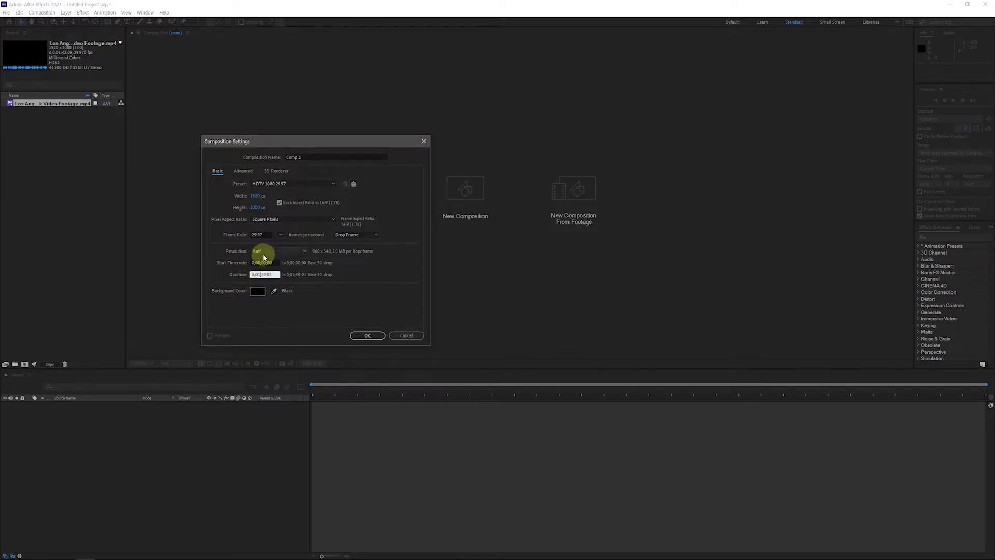
pyautogui.doubleClick(265, 274)
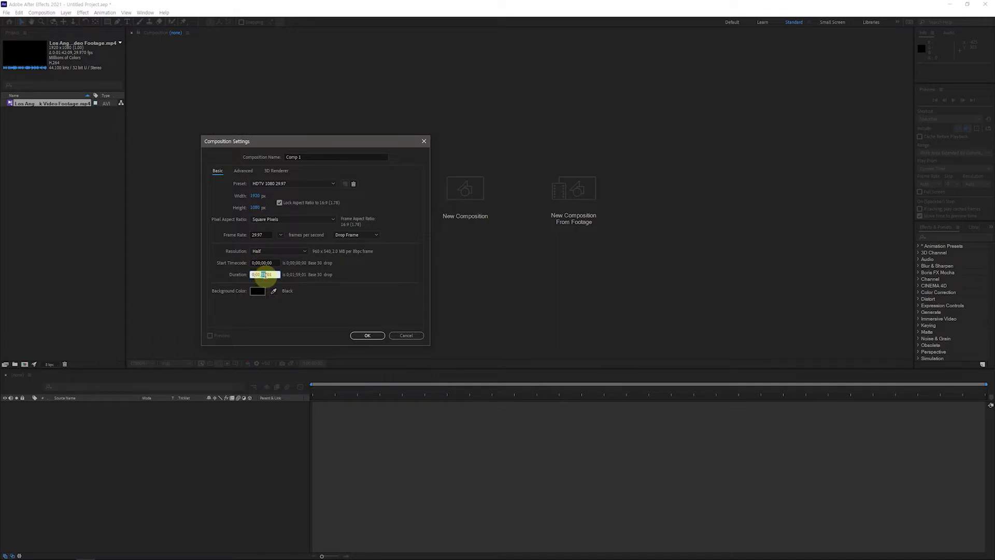
pyautogui.write('42')
pyautogui.click(270, 274)
pyautogui.write('09')
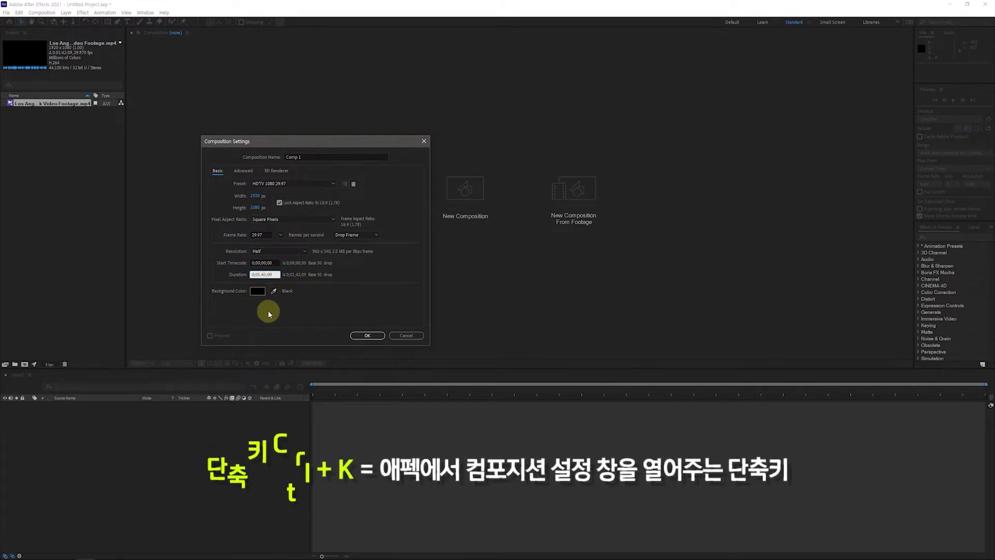
pyautogui.click(358, 333)
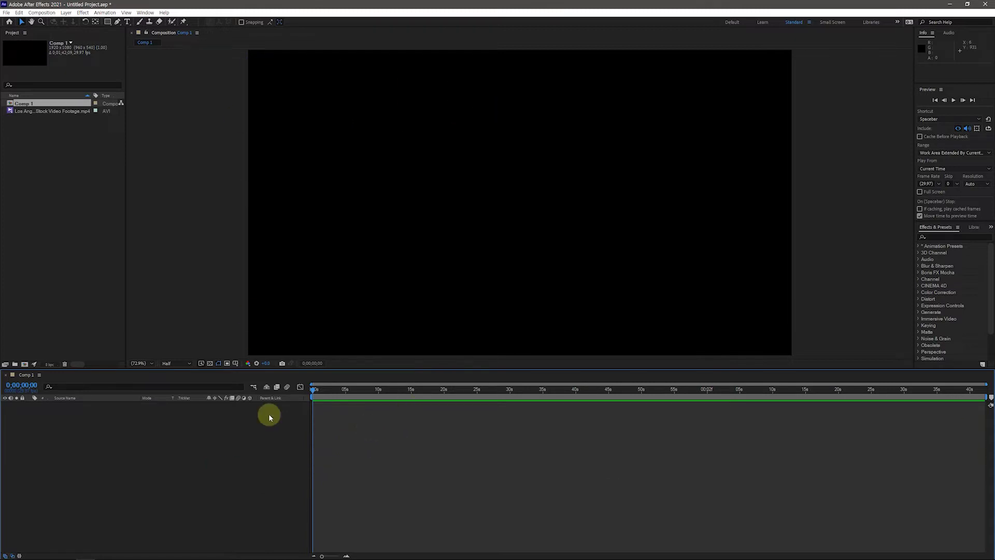
# Add the imported Los Angeles video to the Comp 1 timeline as a layer and preview it around 0;00;47;15.
pyautogui.click(63, 216)
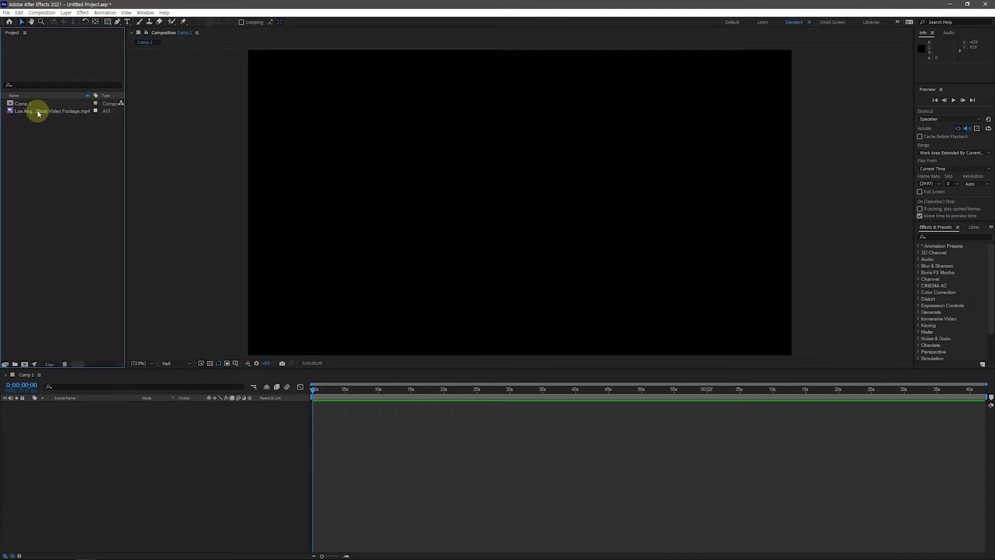
pyautogui.moveTo(13, 114); pyautogui.dragTo(30, 428)
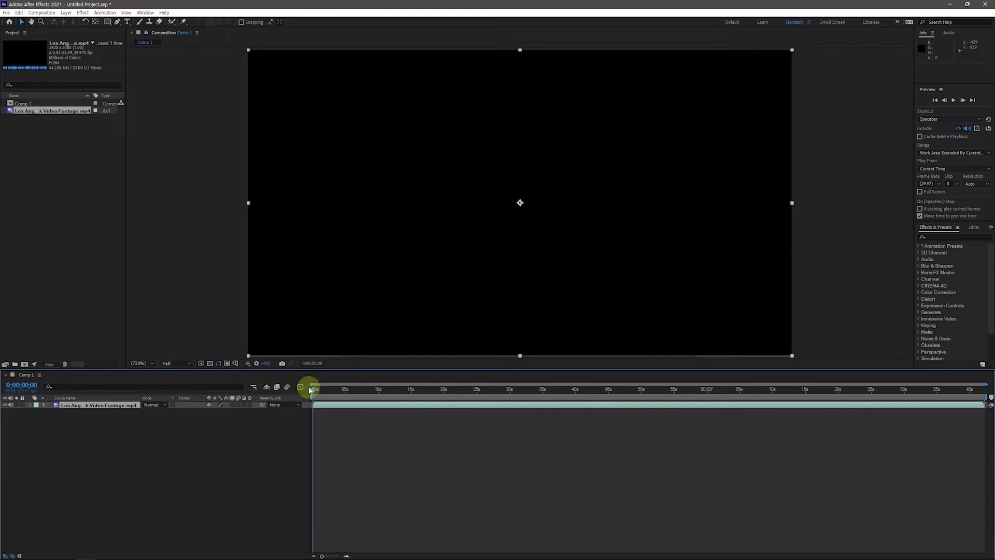
pyautogui.moveTo(312, 394); pyautogui.dragTo(629, 464)
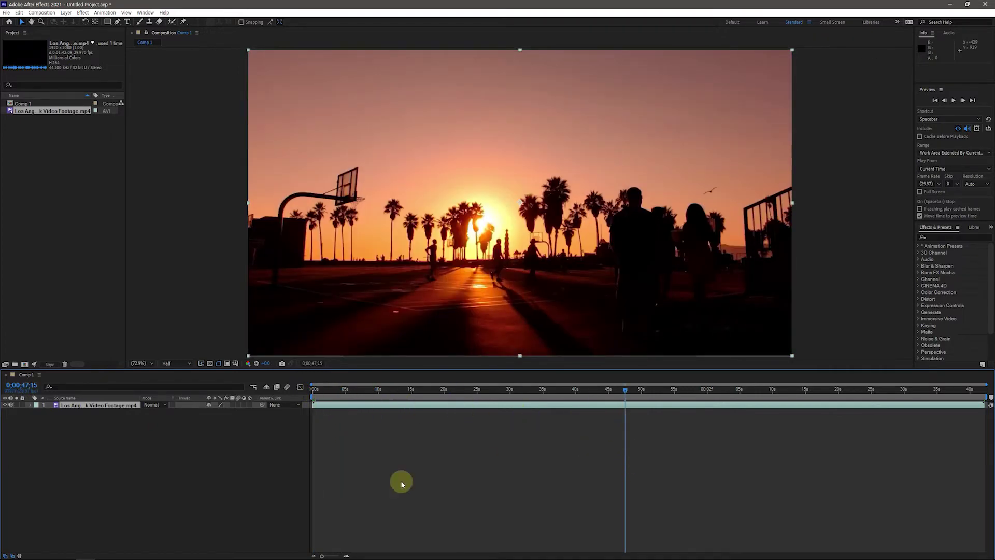
# Expand the video layer's Transform and Audio properties and set its Audio Levels to -10 dB.
pyautogui.click(30, 405)
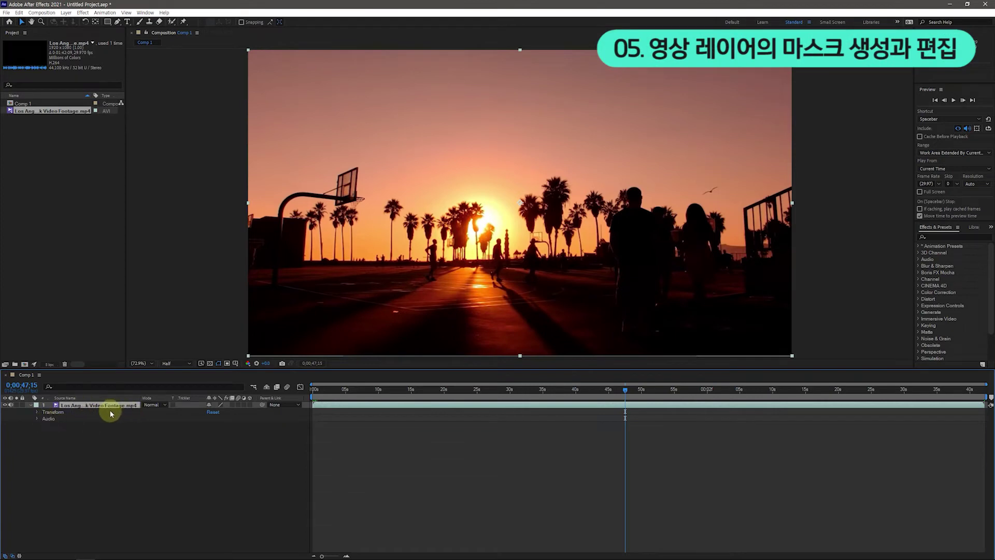
pyautogui.click(37, 413)
pyautogui.click(38, 452)
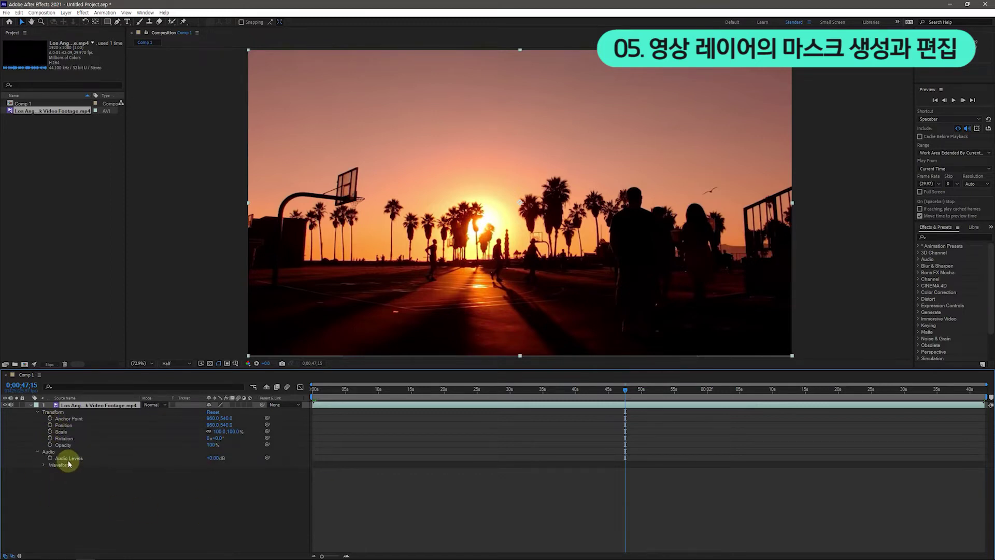
pyautogui.click(212, 460)
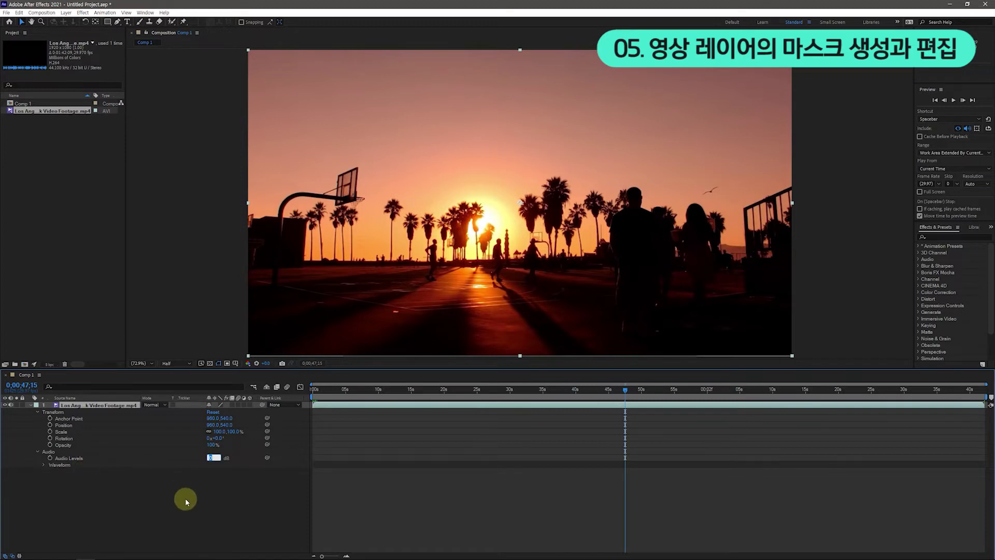
pyautogui.write('-10')
pyautogui.press('Return')
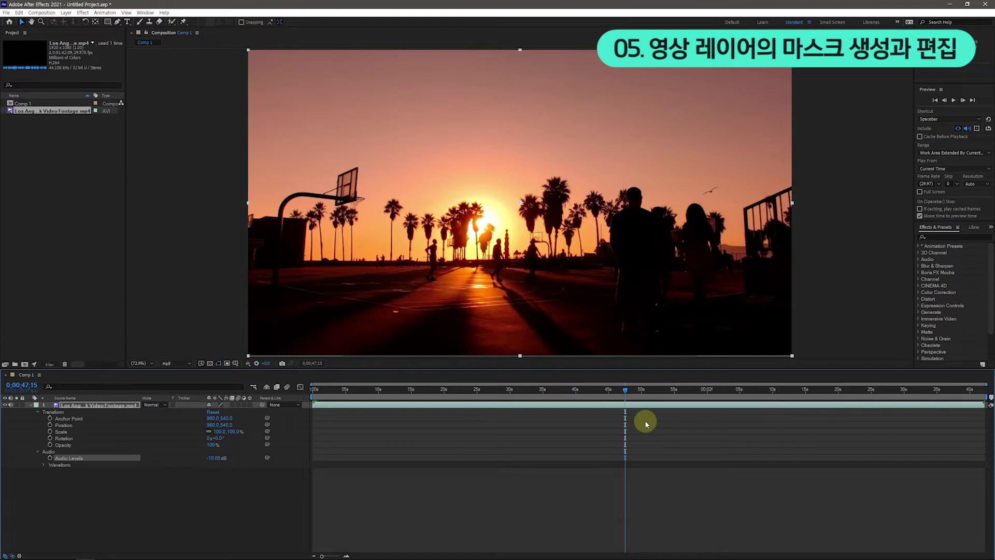
# Play a short stretch of the clip to check its sound, and return to the composition's start with nothing selected.
pyautogui.press('space')
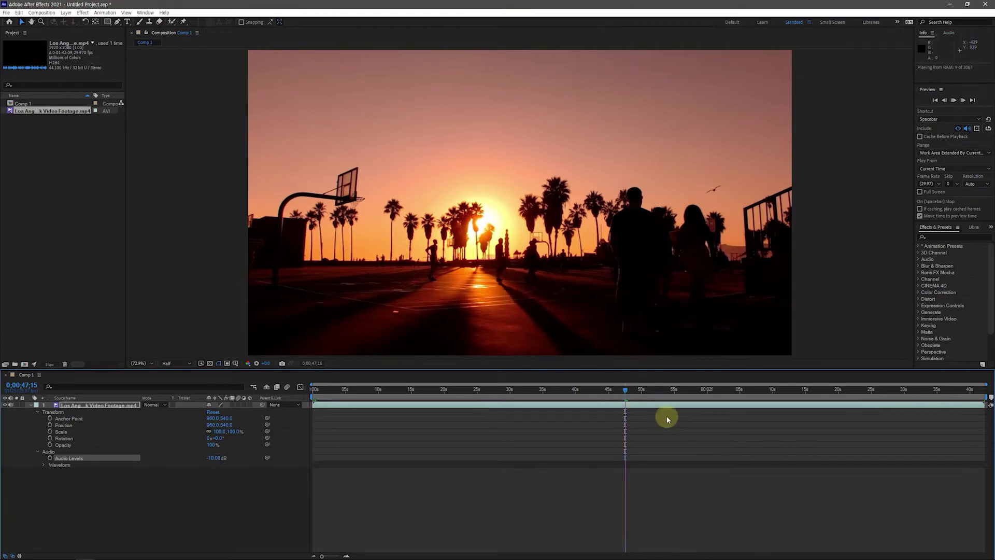
pyautogui.press('space')
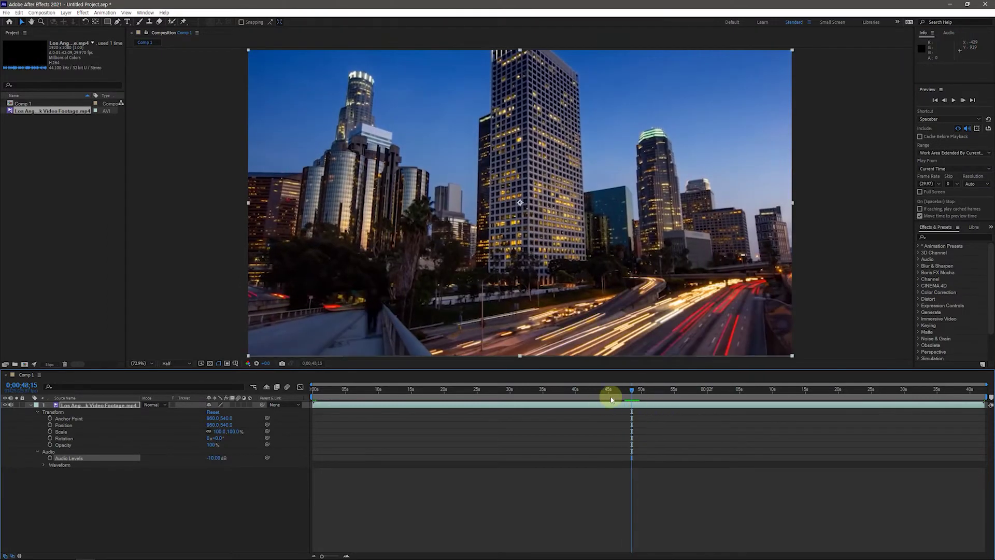
pyautogui.moveTo(633, 395); pyautogui.dragTo(291, 399)
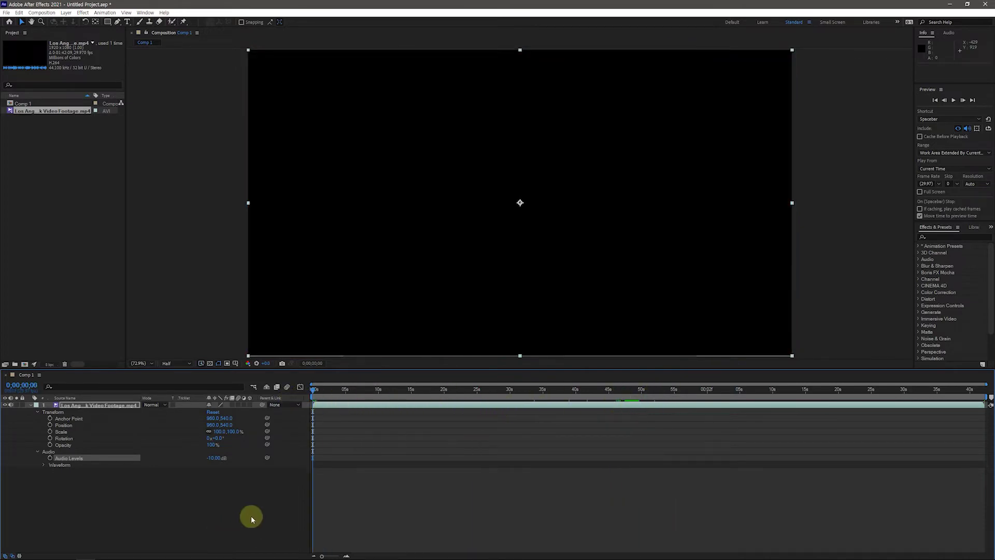
pyautogui.click(203, 511)
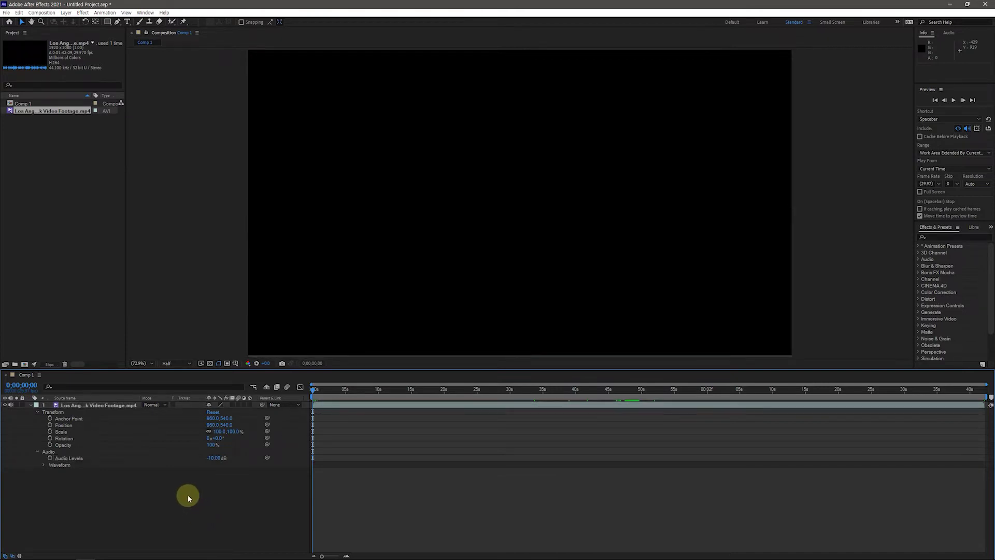
pyautogui.click(326, 182)
pyautogui.click(307, 477)
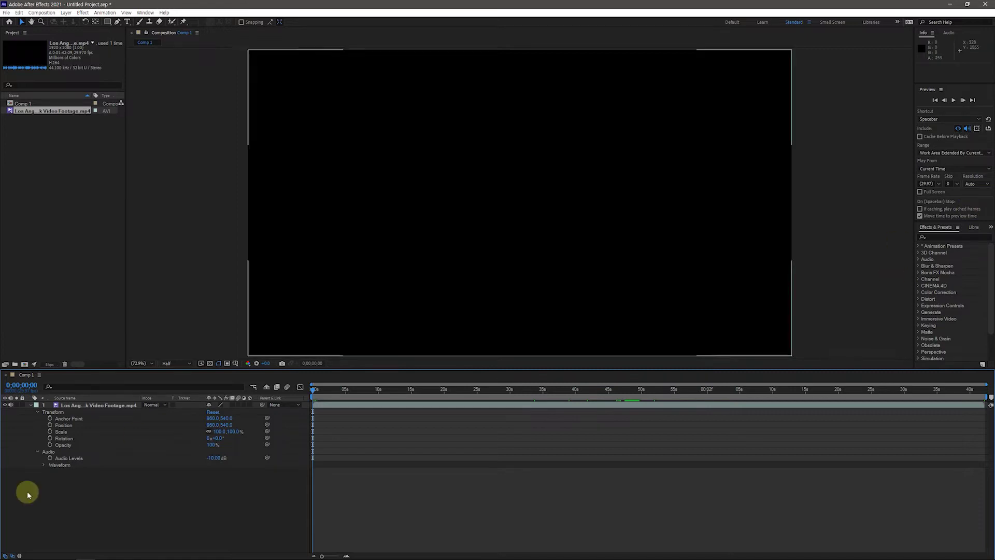
# Go to 0;00;05;24 in the timeline, select the video layer, and show the Title/Action Safe guides in the composition view.
pyautogui.moveTo(312, 394); pyautogui.dragTo(373, 394)
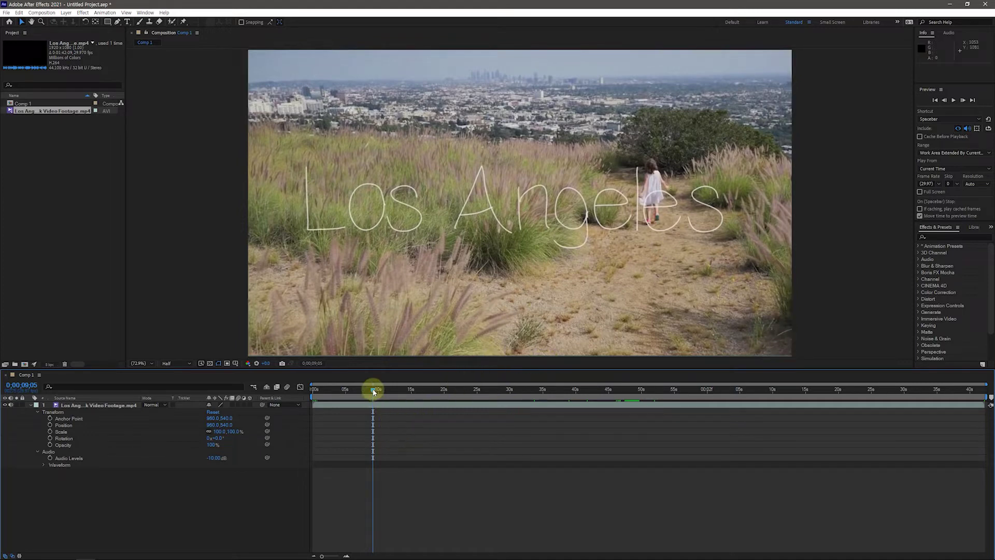
pyautogui.moveTo(373, 390); pyautogui.dragTo(351, 397)
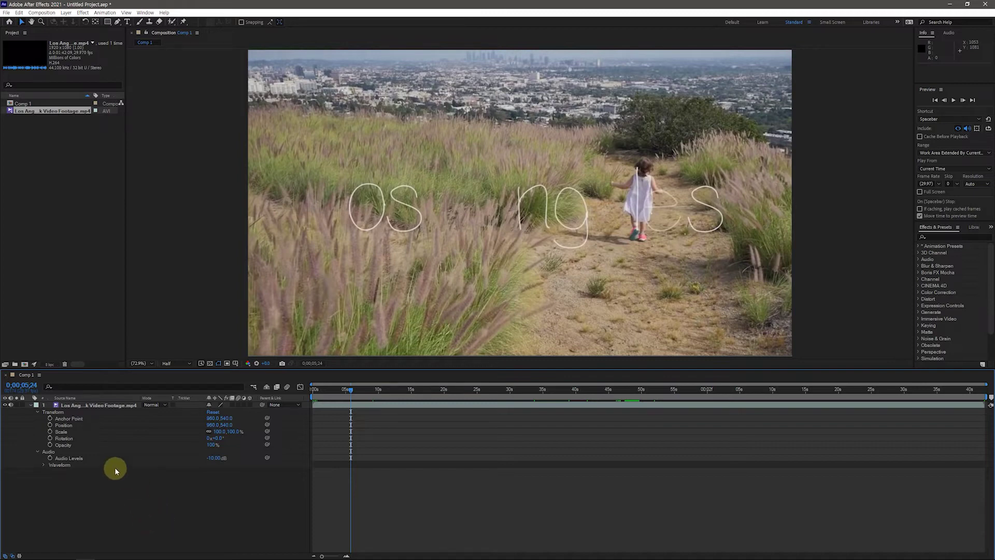
pyautogui.click(83, 406)
pyautogui.click(129, 507)
pyautogui.click(85, 406)
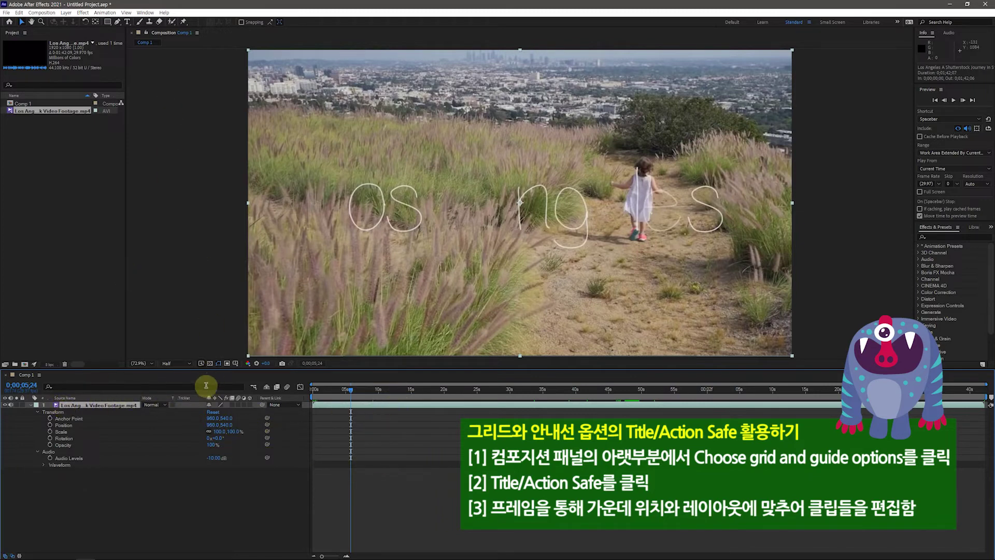
pyautogui.click(236, 364)
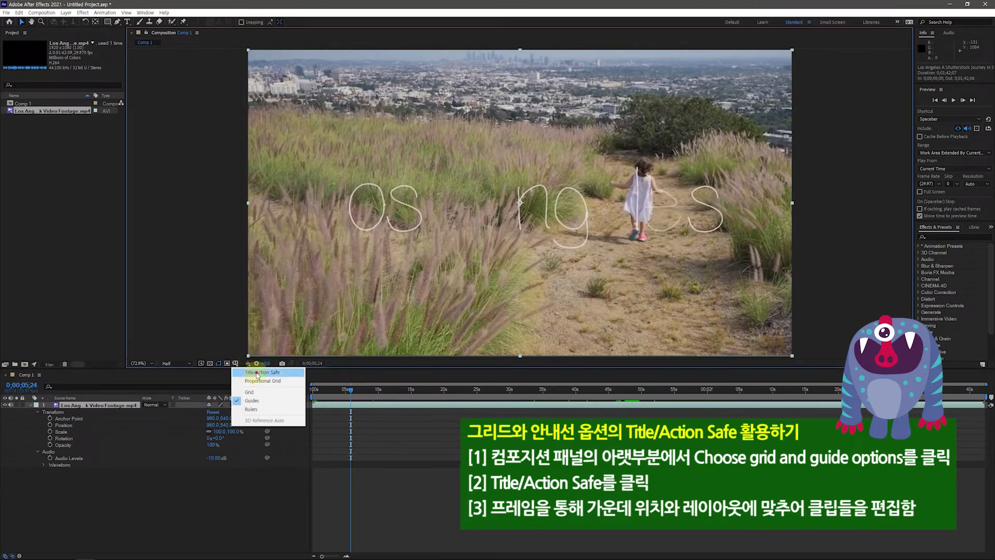
pyautogui.click(257, 373)
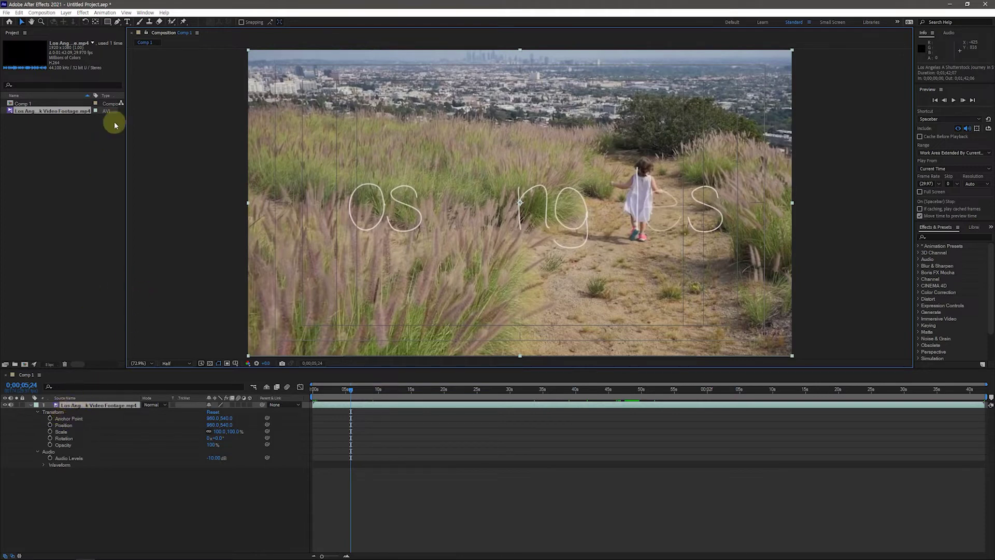
# Draw a square mask on the video layer with the Rectangle Tool, outward from the centre of the frame.
pyautogui.click(110, 23)
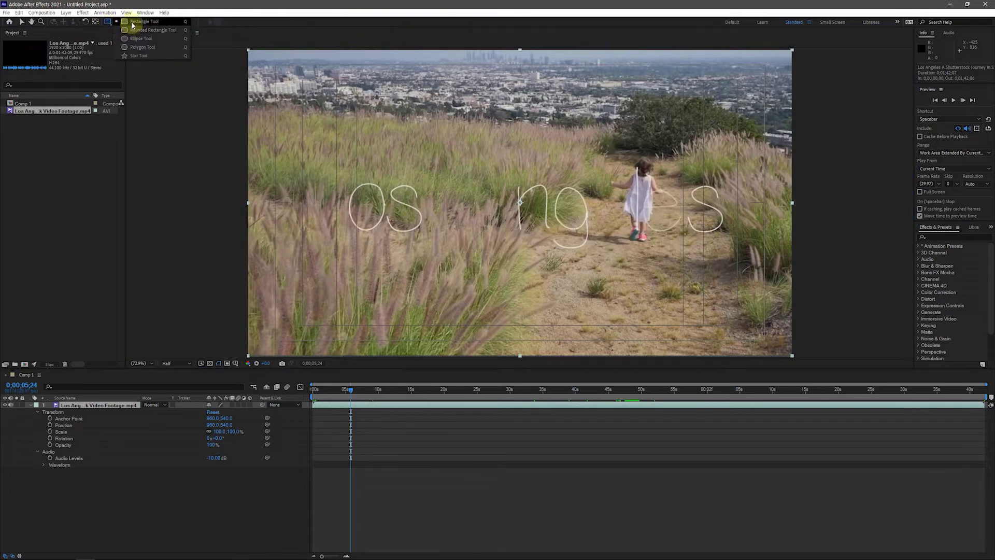
pyautogui.click(132, 23)
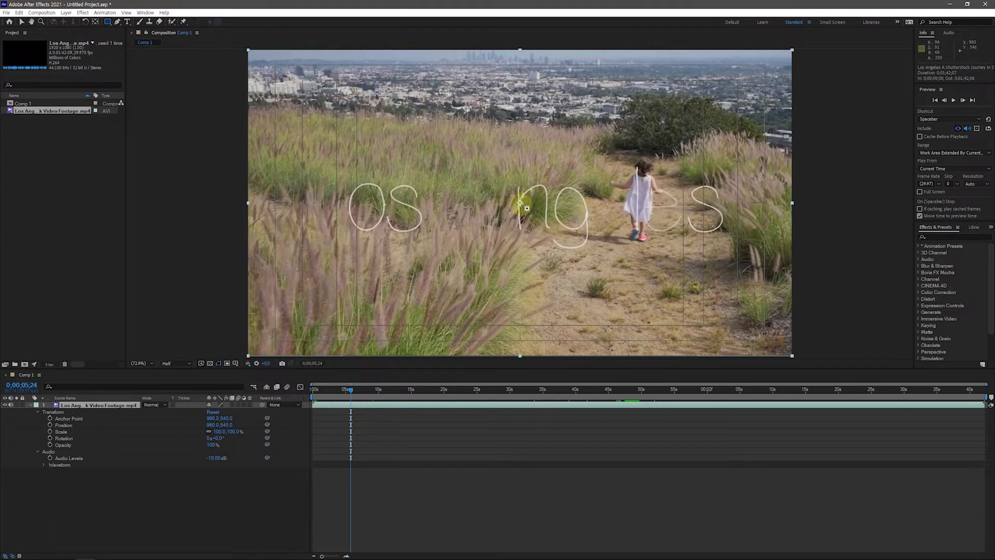
pyautogui.click(520, 203)
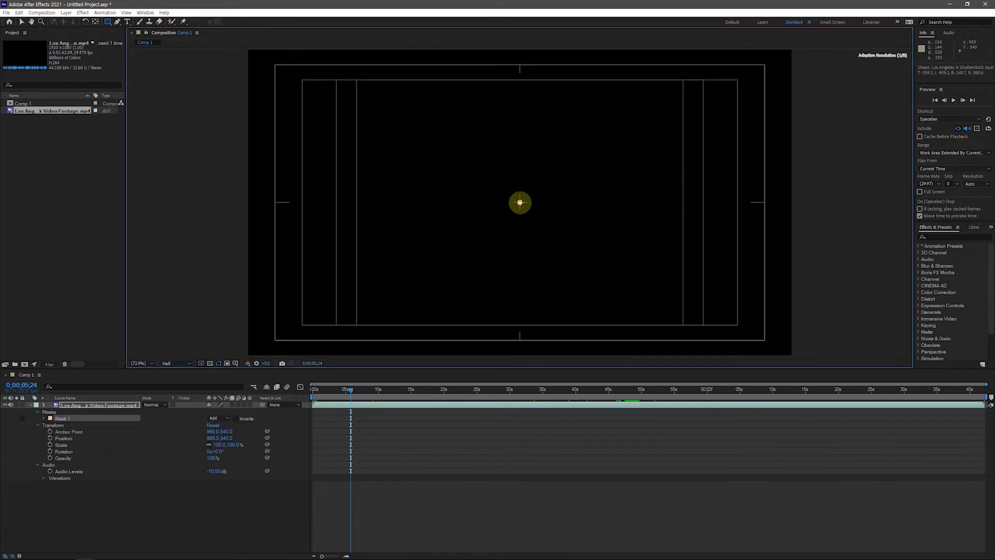
pyautogui.moveTo(521, 204); pyautogui.dragTo(532, 218)
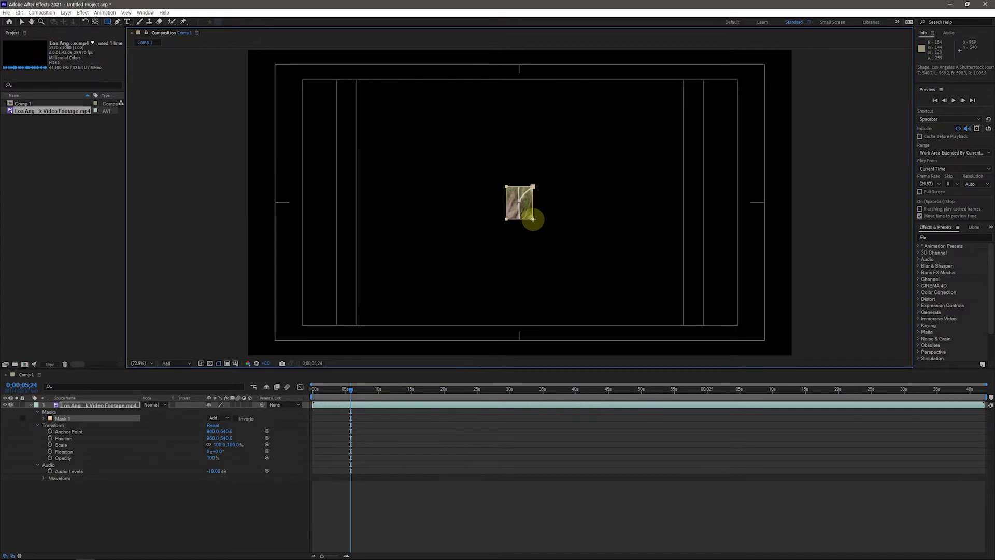
pyautogui.moveTo(532, 219); pyautogui.dragTo(570, 236)
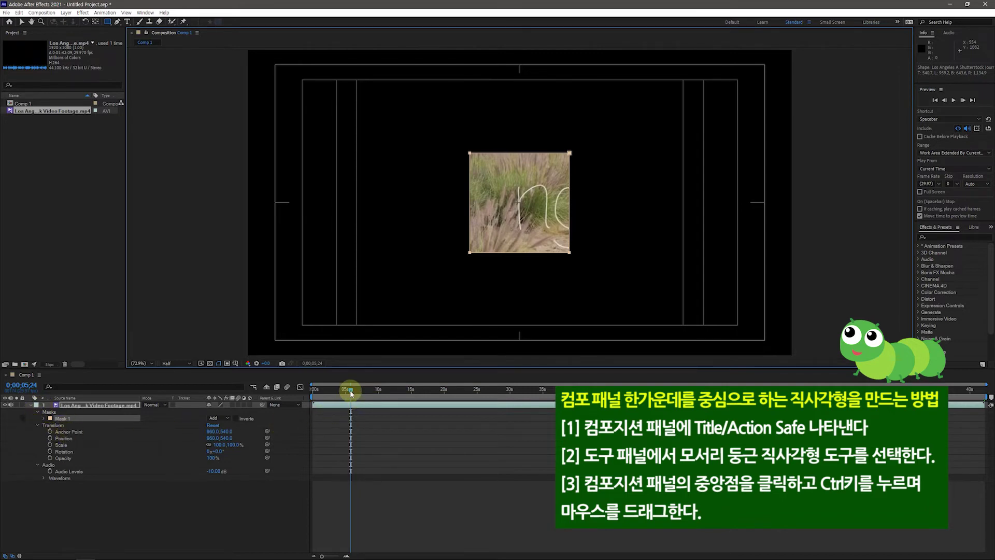
# Deselect the video layer, then scrub through the composition and play short stretches to check the masked footage.
pyautogui.click(265, 514)
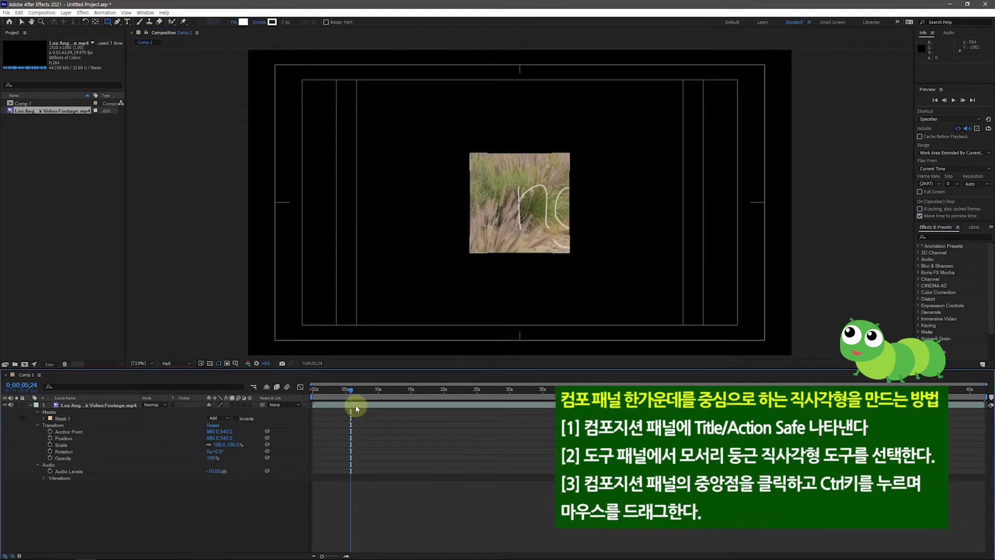
pyautogui.moveTo(353, 390)
pyautogui.mouseDown()
pyautogui.moveTo(318, 397)
pyautogui.moveTo(984, 429)
pyautogui.moveTo(911, 455)
pyautogui.mouseUp()
pyautogui.press('Home')
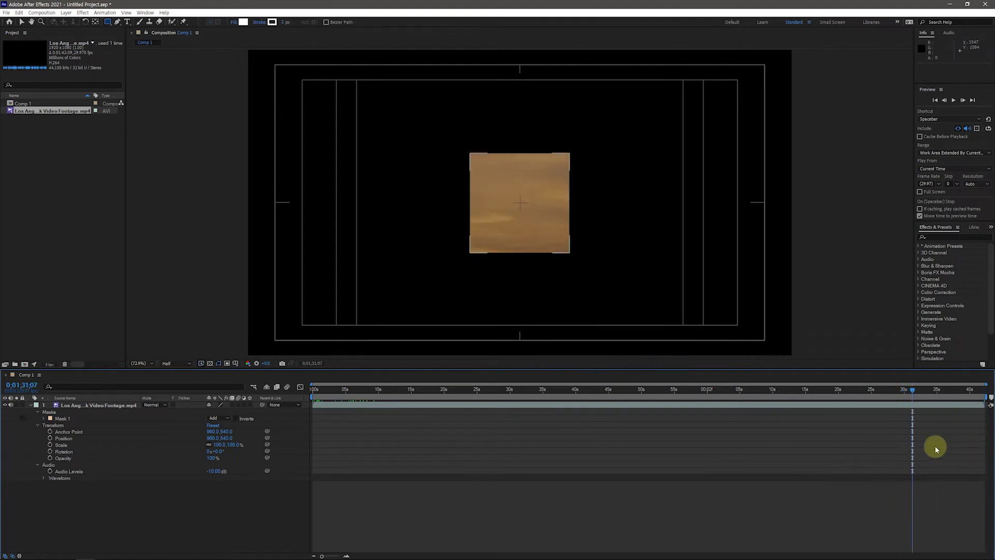
pyautogui.moveTo(913, 395); pyautogui.dragTo(518, 399)
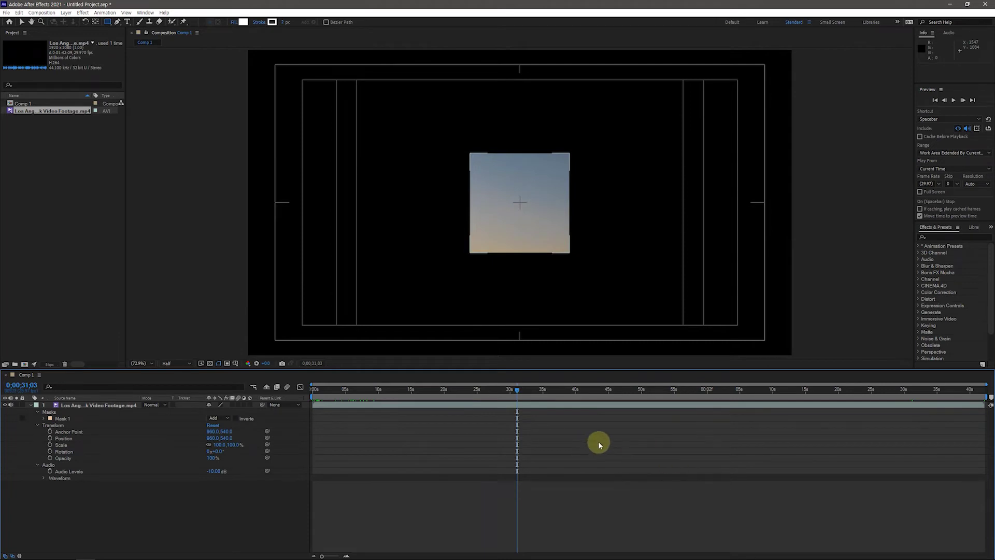
pyautogui.press('space')
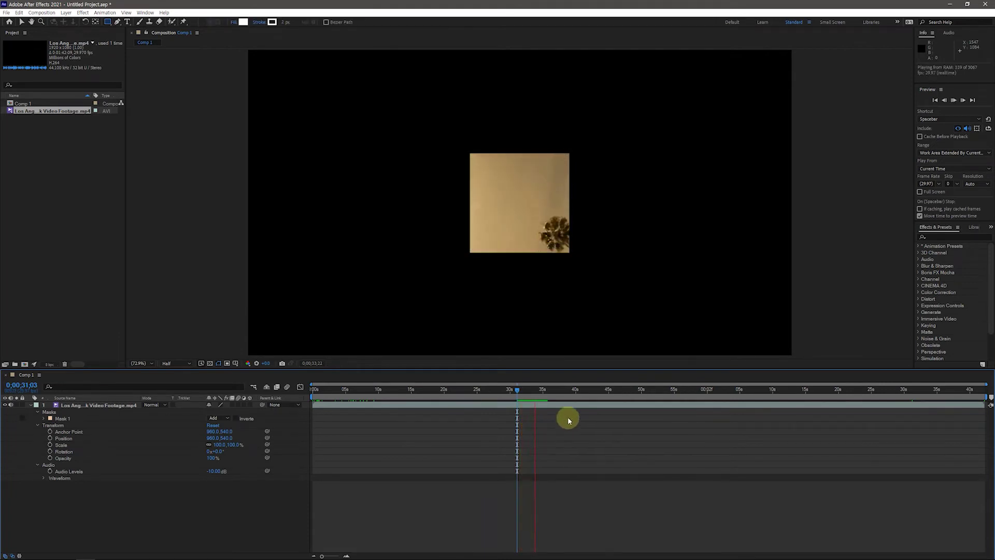
pyautogui.moveTo(515, 390); pyautogui.dragTo(321, 400)
pyautogui.press('space')
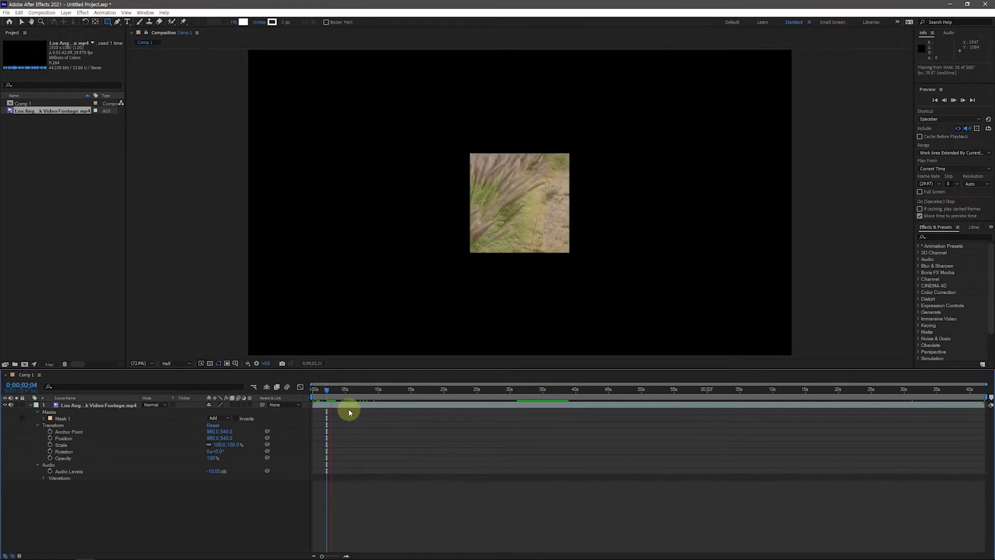
pyautogui.press('space')
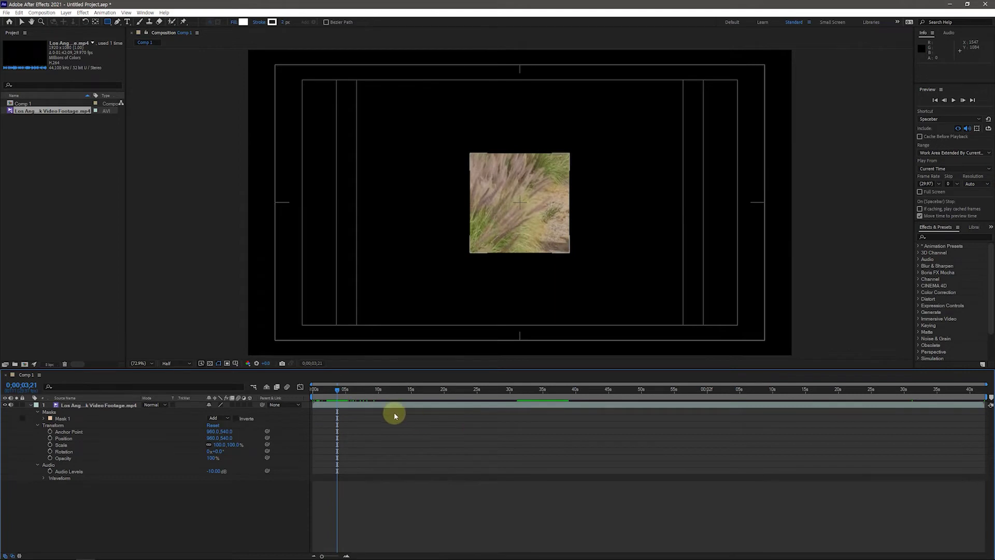
# Return to the composition's first frame and expand the properties of Mask 1 on the video layer.
pyautogui.moveTo(338, 390); pyautogui.dragTo(313, 390)
pyautogui.click(317, 392)
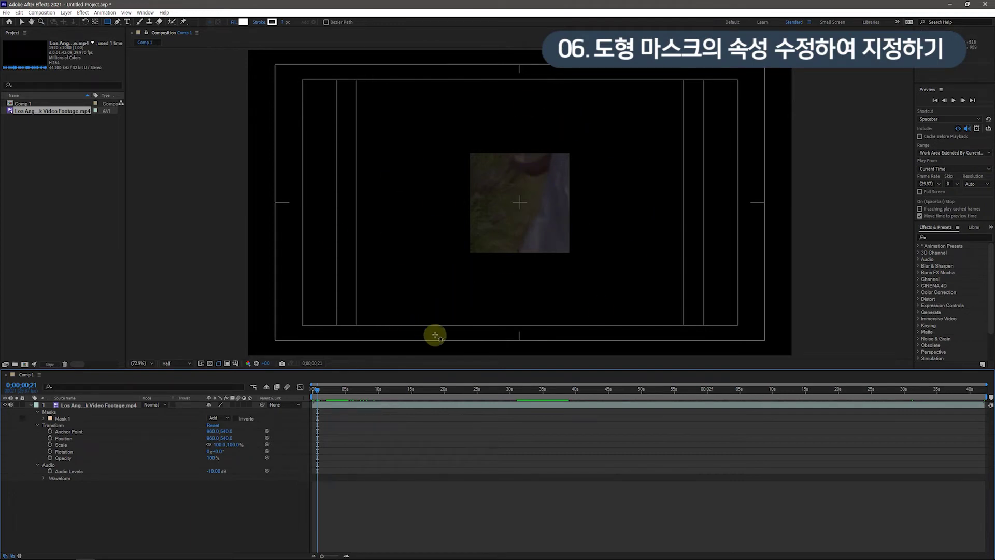
pyautogui.click(316, 451)
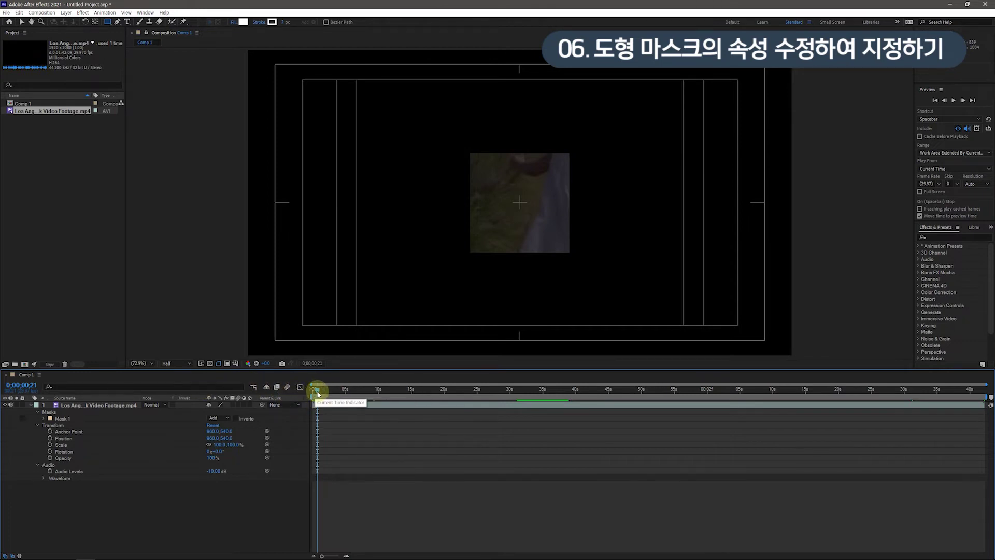
pyautogui.moveTo(317, 394); pyautogui.dragTo(312, 394)
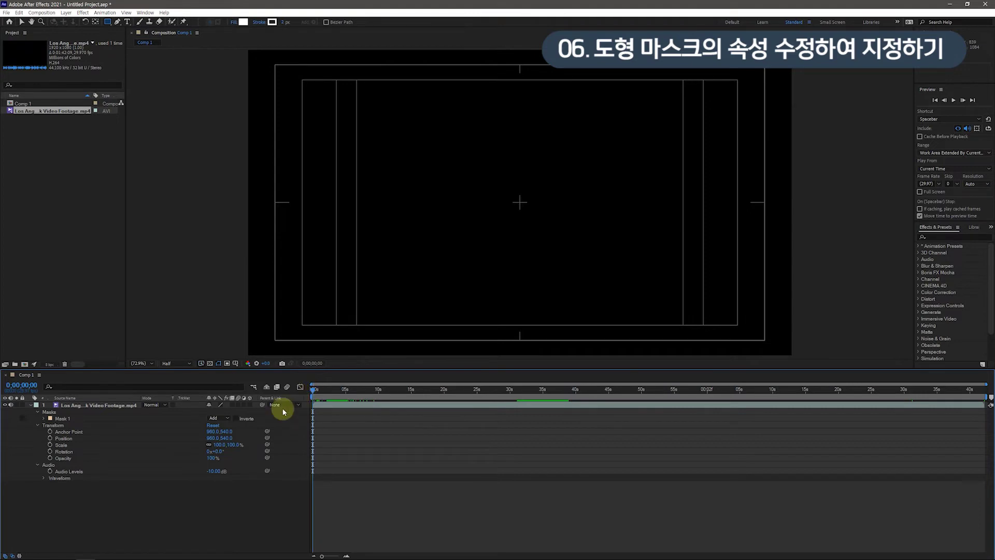
pyautogui.click(63, 407)
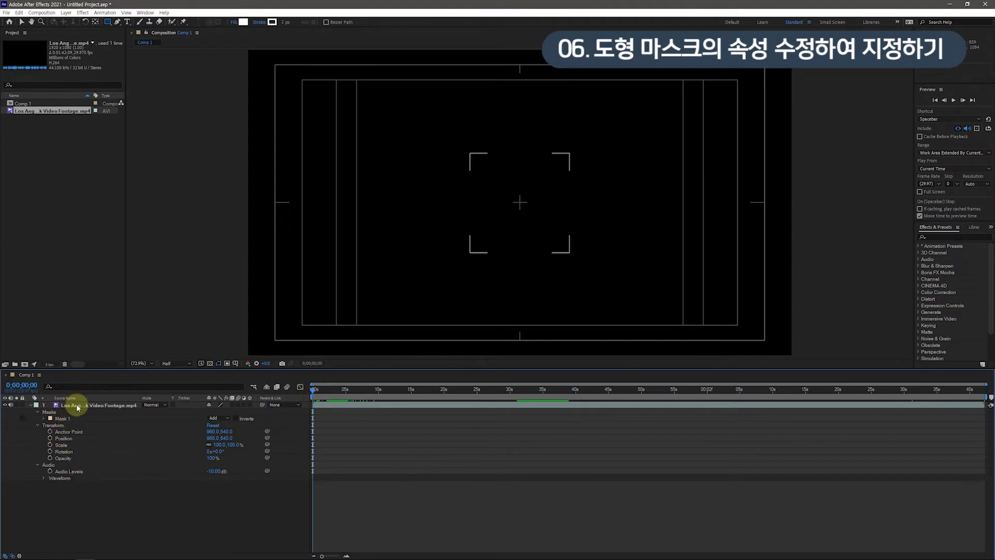
pyautogui.click(44, 418)
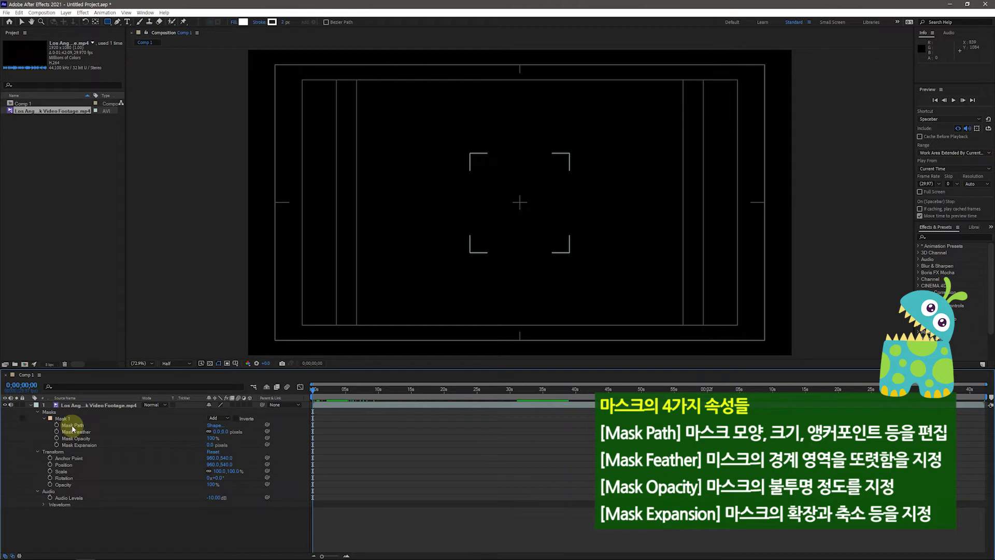
# Examine the Units and Reset To shape options in Mask 1's Mask Shape settings, and leave them without applying anything.
pyautogui.click(214, 426)
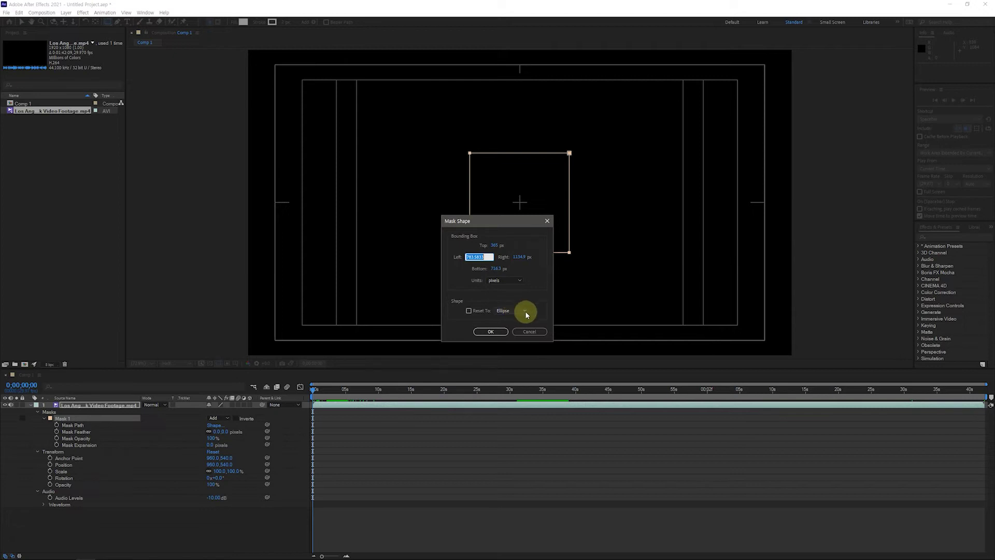
pyautogui.click(520, 281)
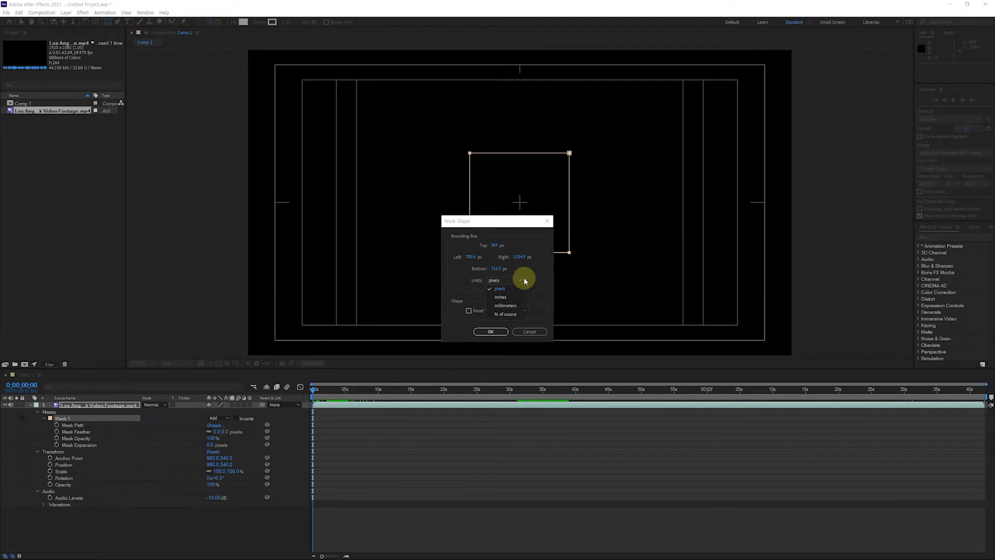
pyautogui.click(520, 280)
pyautogui.click(513, 312)
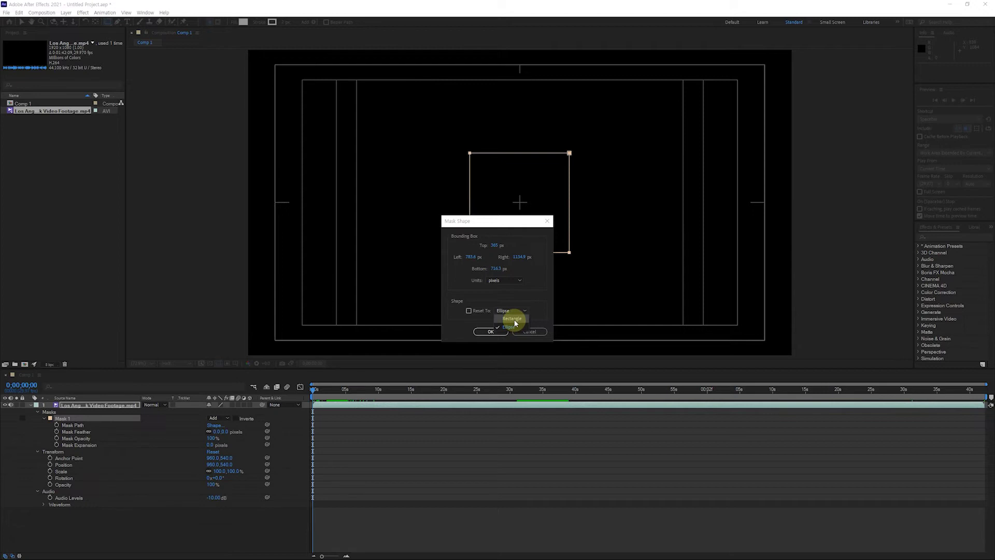
pyautogui.click(512, 318)
pyautogui.click(517, 311)
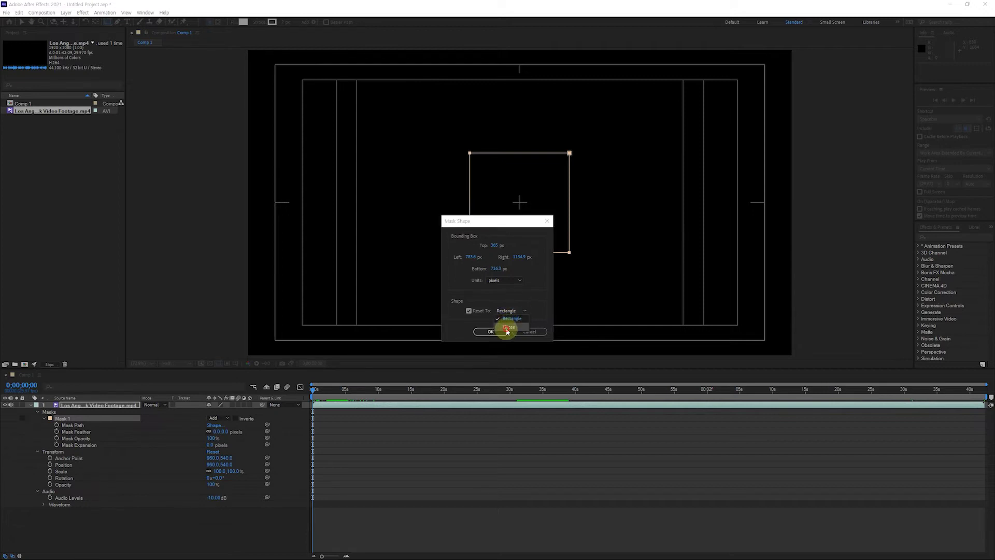
pyautogui.click(508, 328)
pyautogui.click(513, 311)
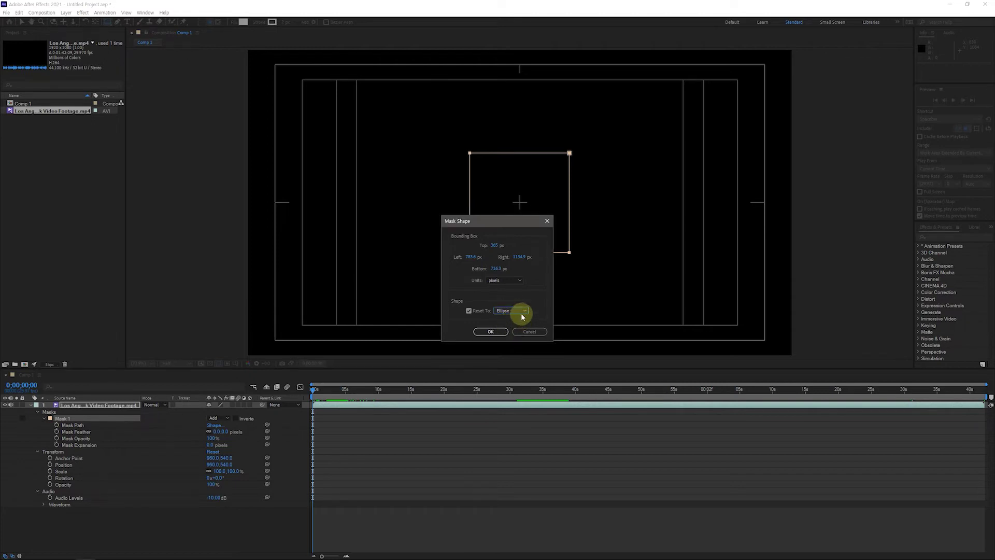
pyautogui.click(520, 313)
pyautogui.click(520, 312)
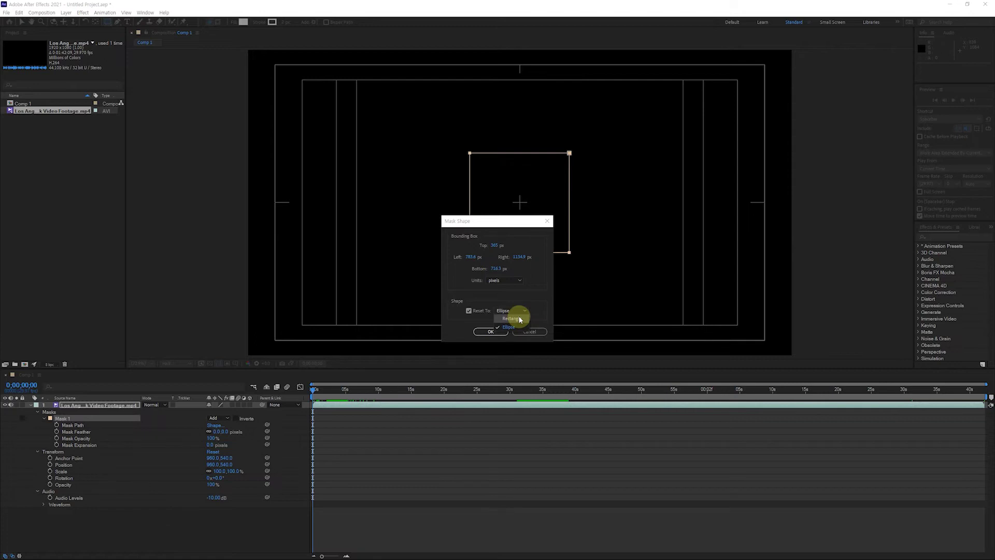
pyautogui.click(519, 318)
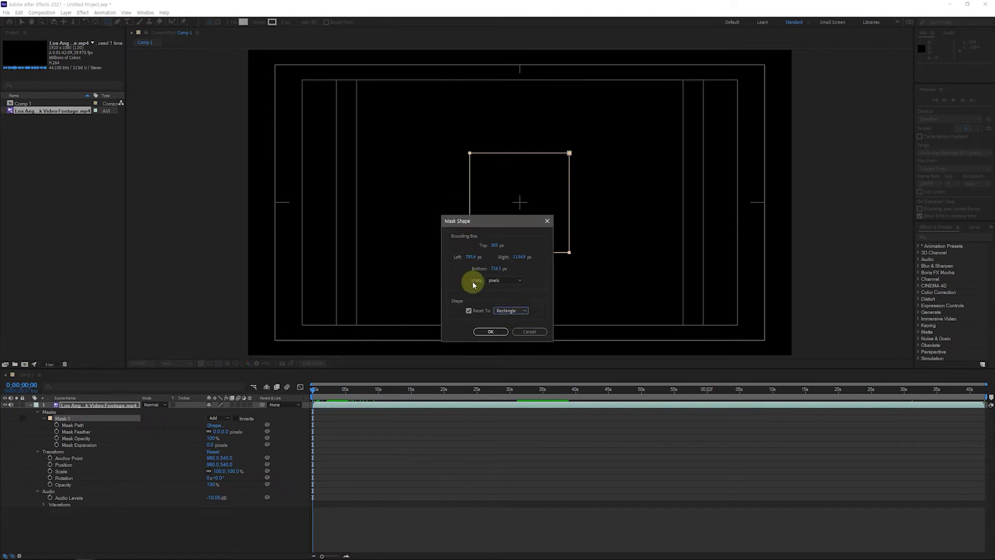
pyautogui.click(528, 332)
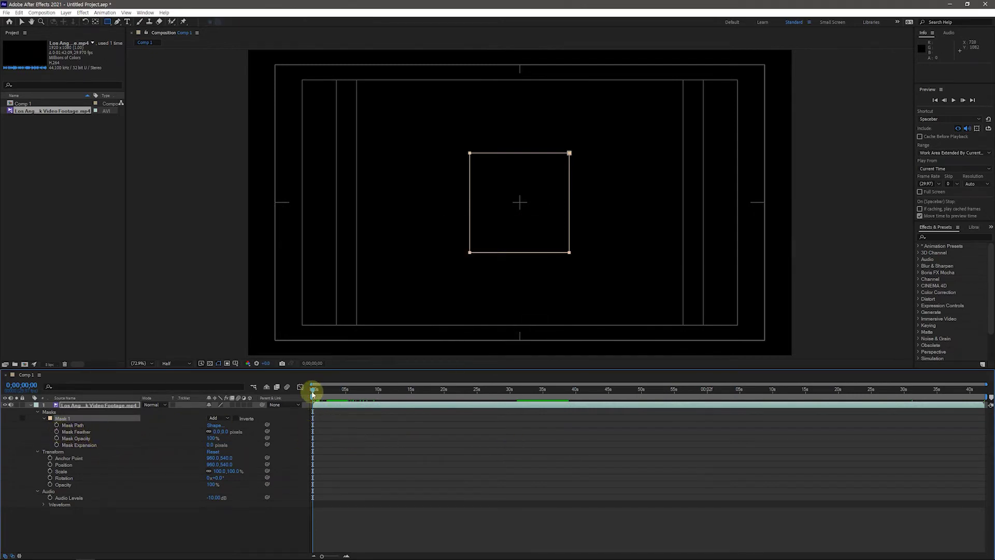
# Go to 0;00;10;07 in the timeline and set Mask 1's Mask Feather to 200 pixels.
pyautogui.moveTo(313, 394); pyautogui.dragTo(380, 391)
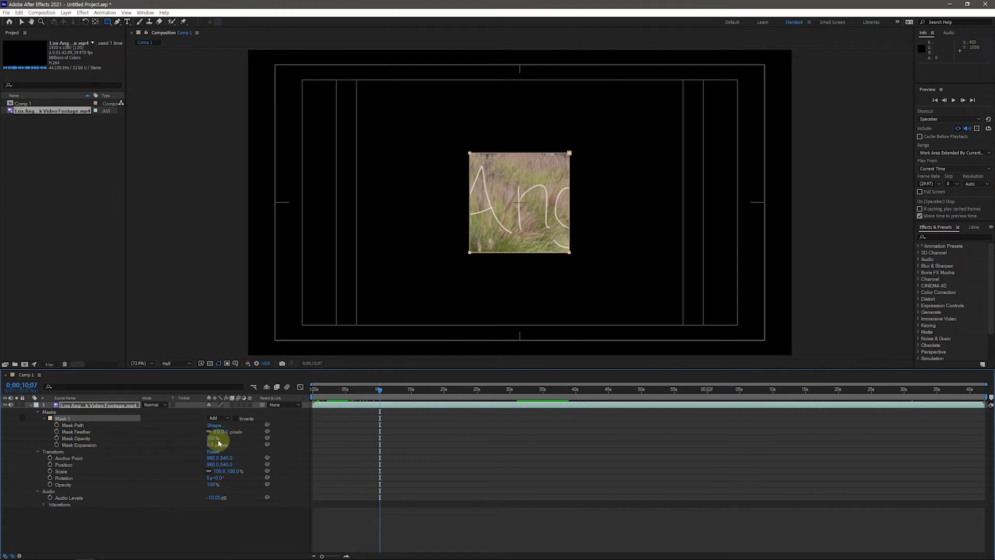
pyautogui.moveTo(216, 431); pyautogui.dragTo(262, 433)
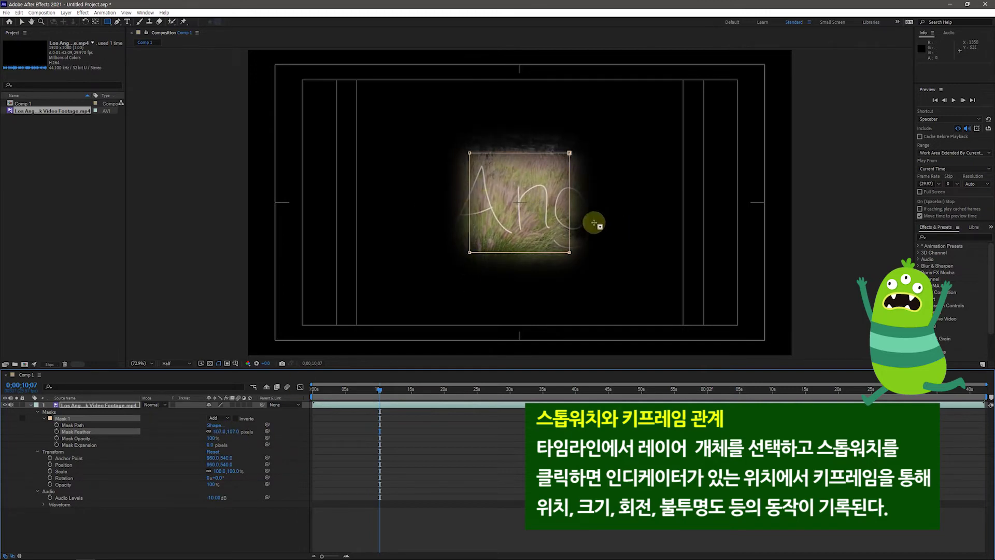
pyautogui.click(220, 432)
pyautogui.moveTo(221, 432); pyautogui.dragTo(255, 431)
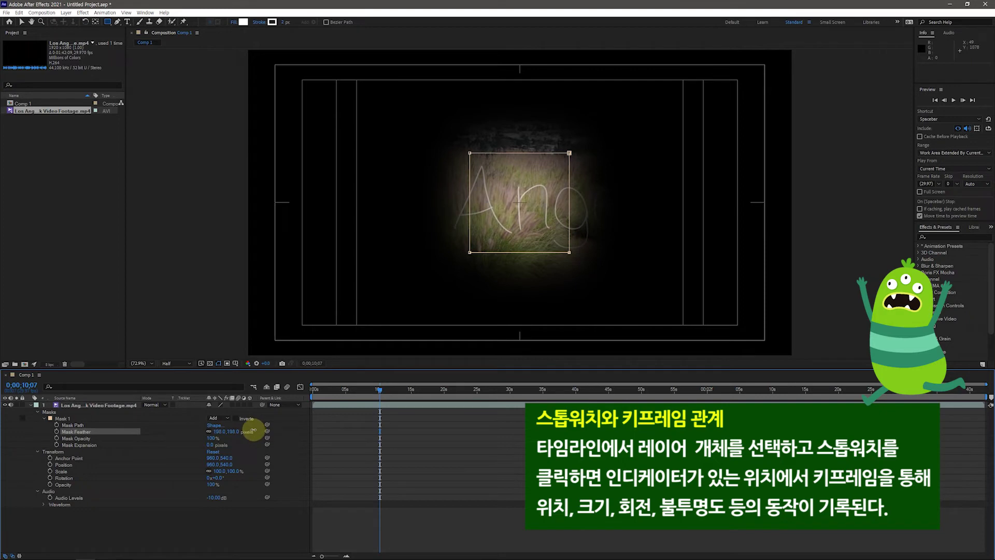
pyautogui.moveTo(255, 431); pyautogui.dragTo(252, 431)
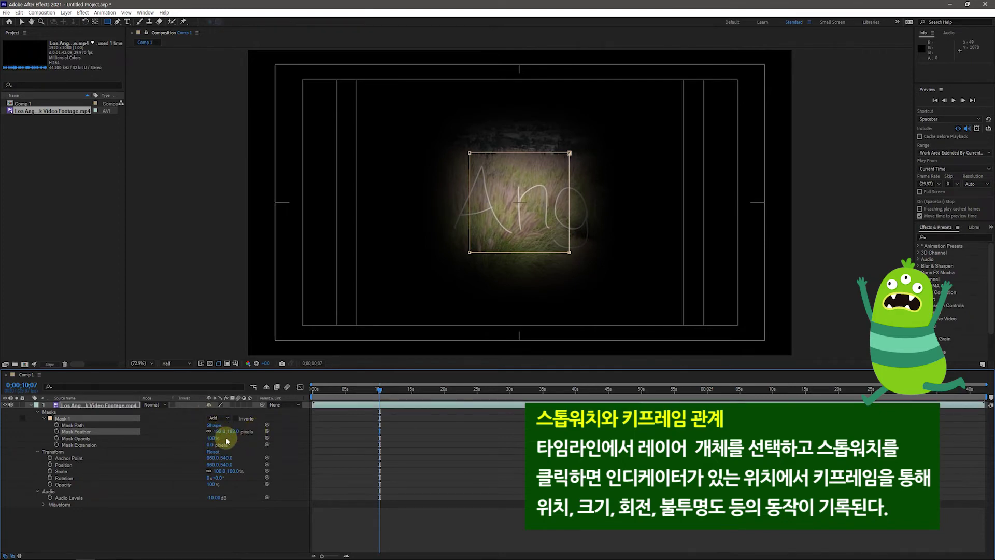
pyautogui.click(218, 431)
pyautogui.write('2')
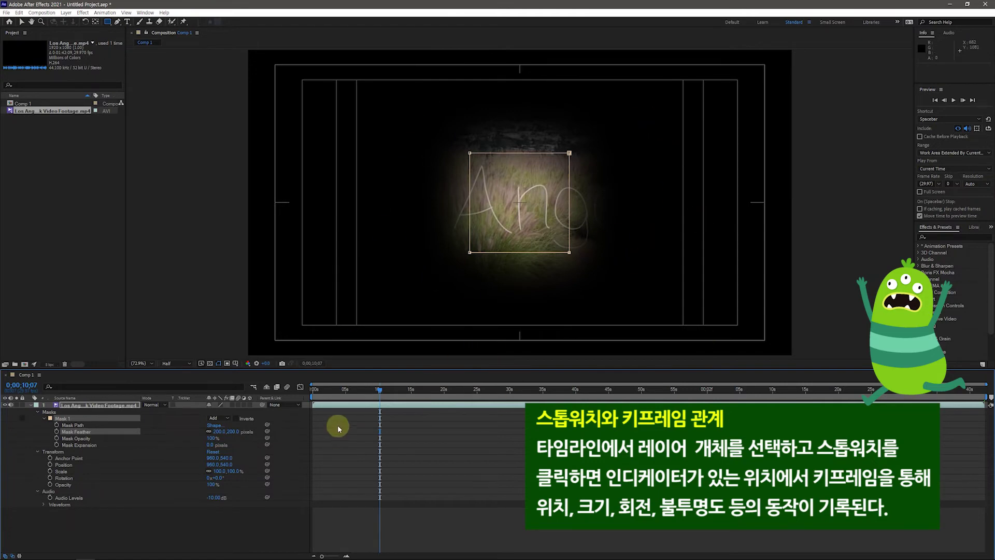
# Set Mask 1's Mask Opacity to 0% and start its keyframe animation at 0;00;00;00.
pyautogui.moveTo(379, 394); pyautogui.dragTo(388, 390)
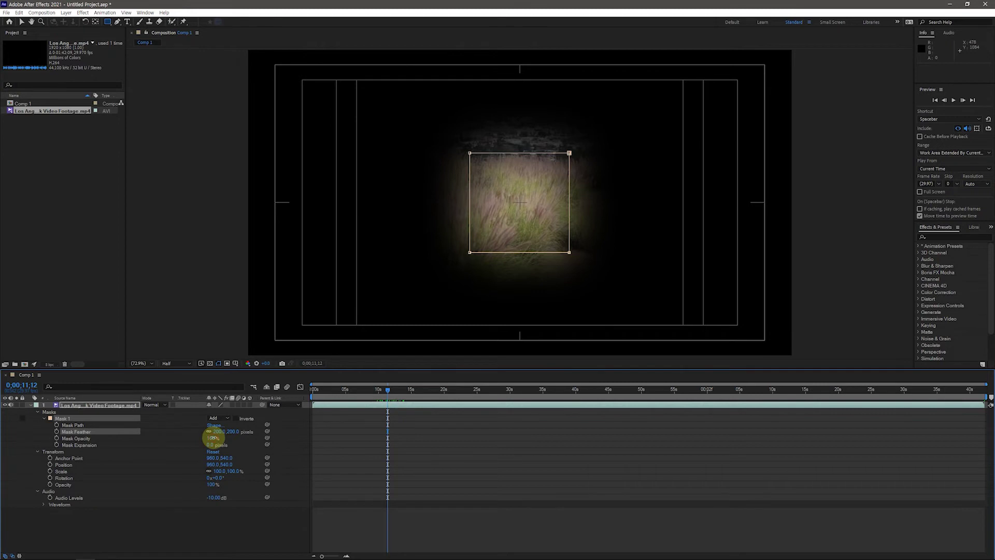
pyautogui.moveTo(213, 438); pyautogui.dragTo(154, 451)
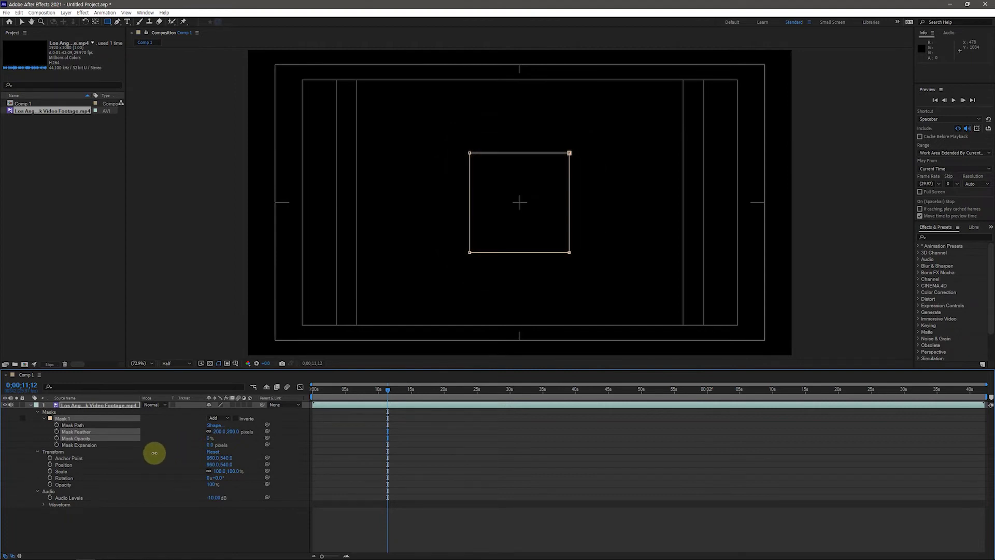
pyautogui.moveTo(154, 452); pyautogui.dragTo(143, 473)
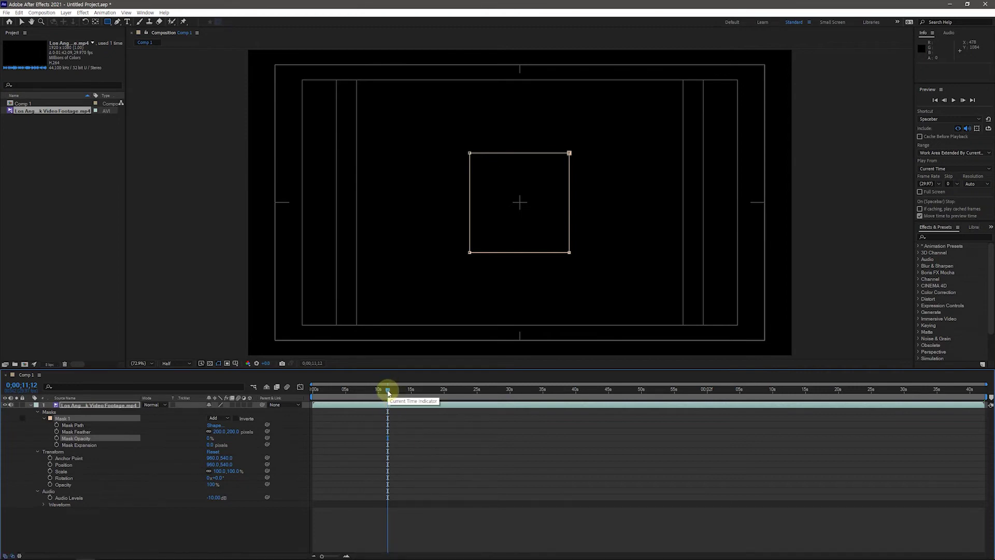
pyautogui.moveTo(388, 393); pyautogui.dragTo(312, 400)
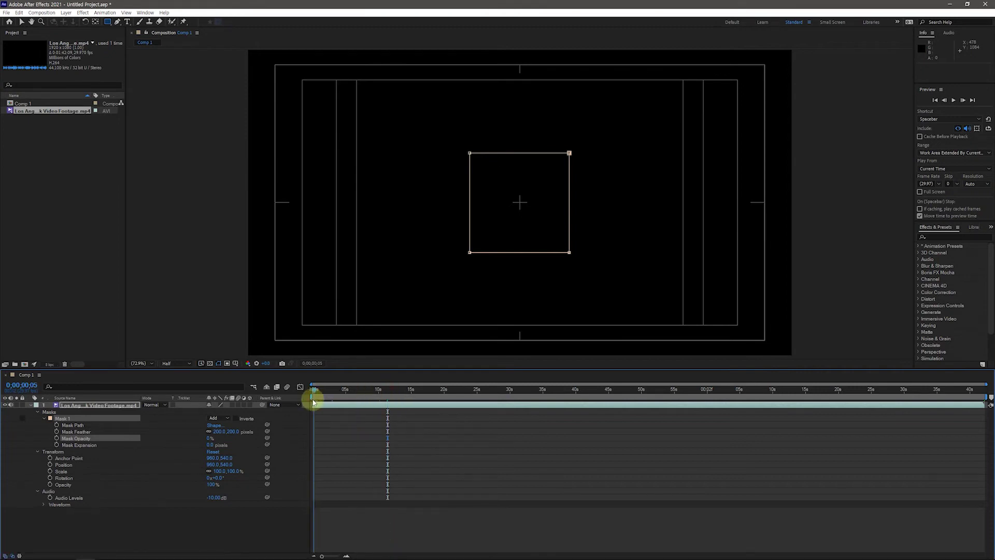
pyautogui.click(57, 438)
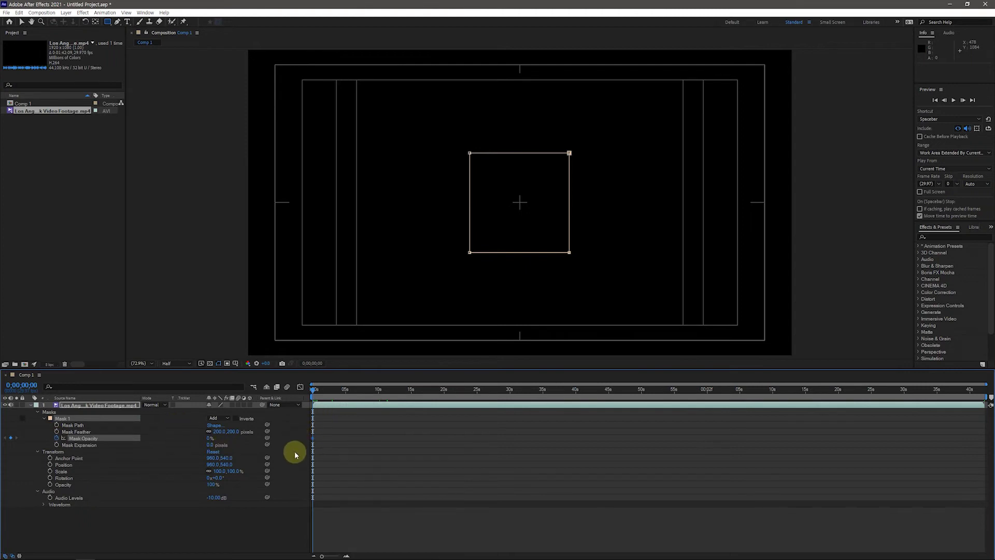
# Add a 100% Mask Opacity keyframe for Mask 1 at 0;00;10;00.
pyautogui.moveTo(314, 391); pyautogui.dragTo(382, 403)
pyautogui.moveTo(29, 385)
pyautogui.mouseDown()
pyautogui.moveTo(31, 405)
pyautogui.moveTo(22, 383)
pyautogui.moveTo(22, 393)
pyautogui.mouseUp()
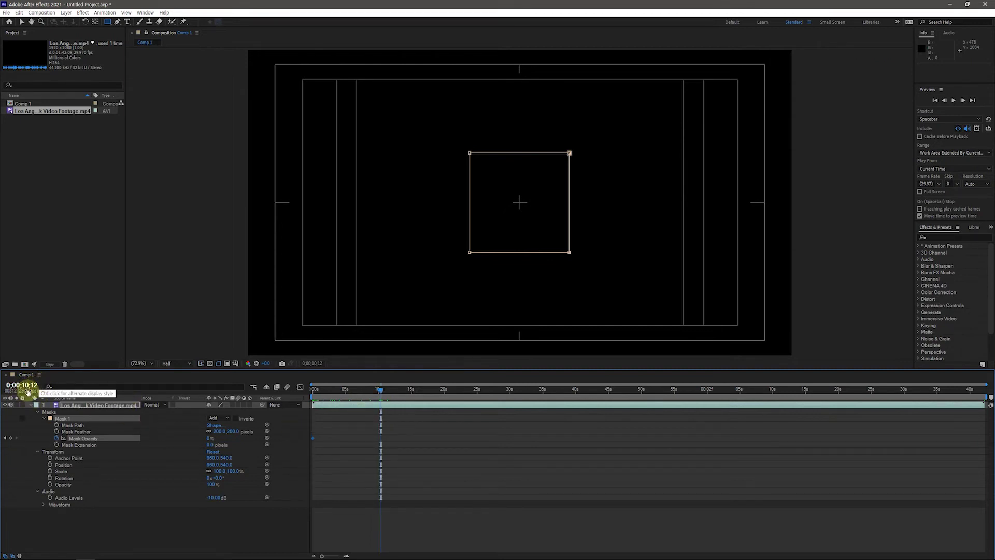
pyautogui.click(31, 386)
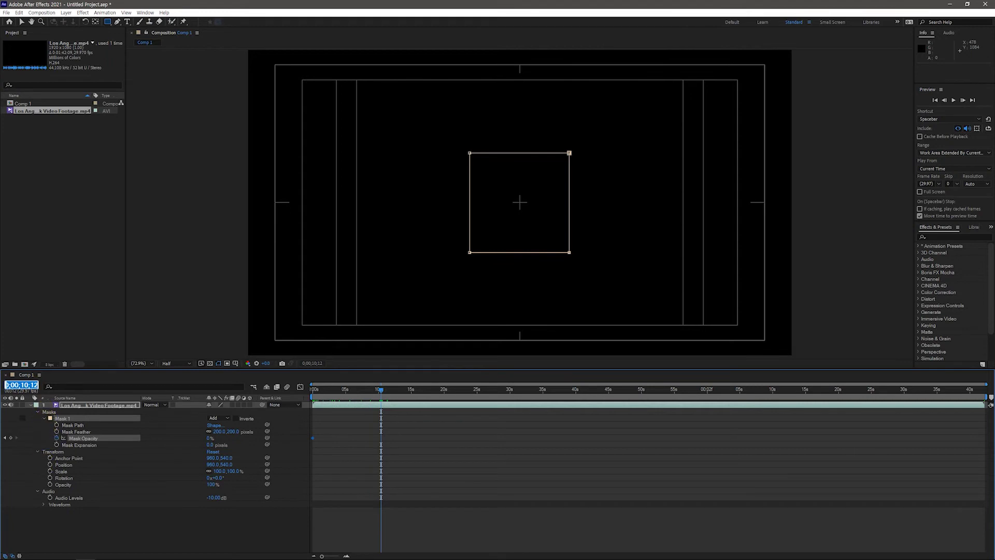
pyautogui.press('Return')
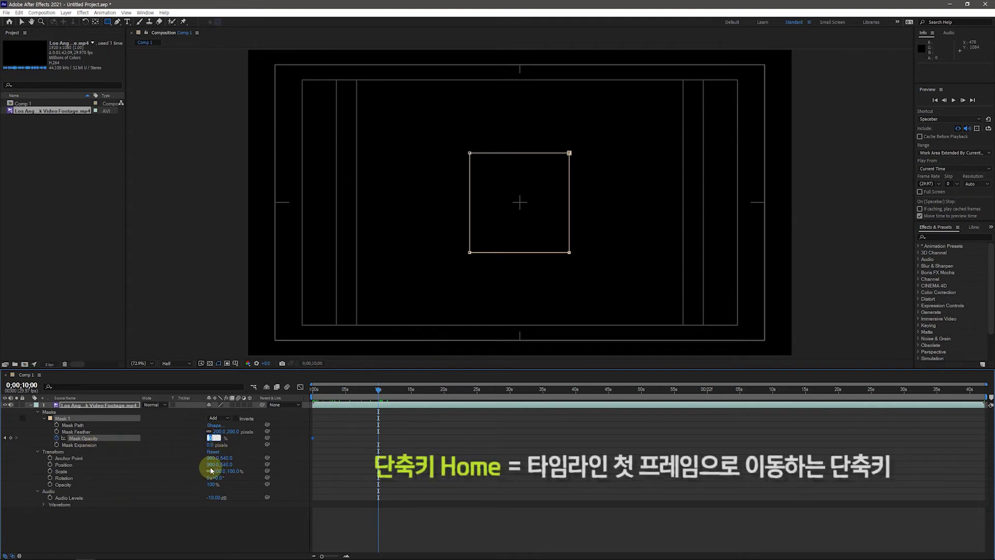
pyautogui.click(210, 437)
pyautogui.write('100')
pyautogui.press('Return')
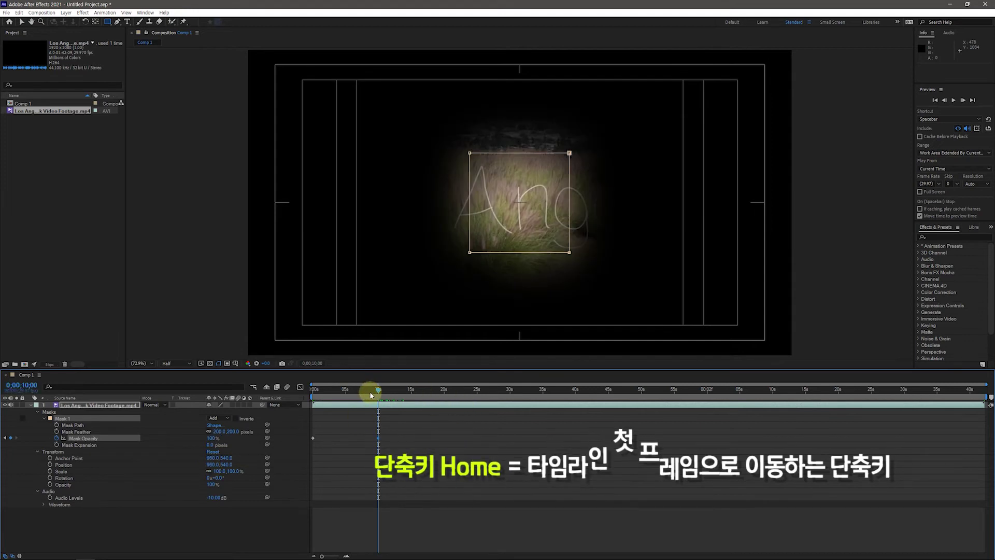
# Scrub from the composition's first frame to 0;00;09;17 to check the mask's fade-in, and deselect the layer.
pyautogui.press('Home')
pyautogui.moveTo(314, 389); pyautogui.dragTo(378, 415)
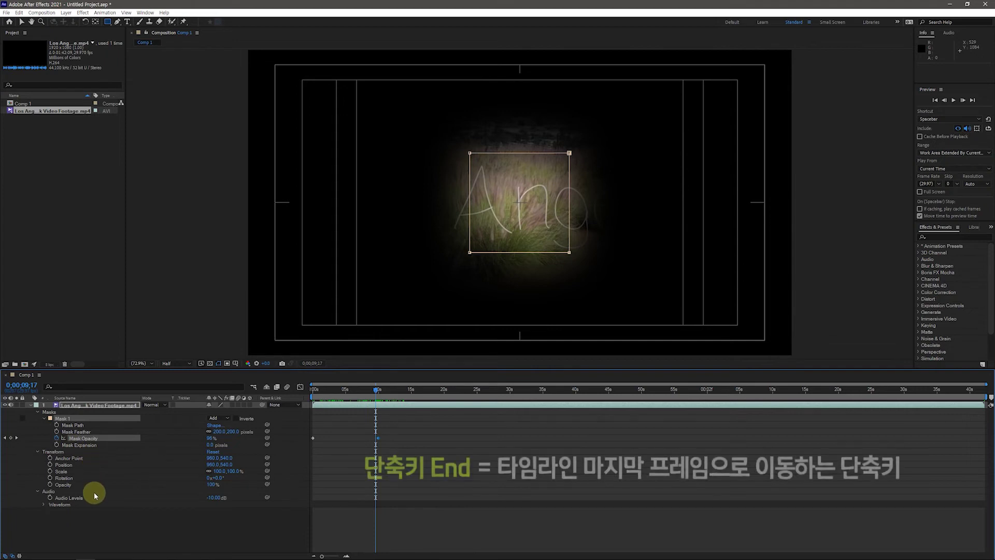
pyautogui.click(402, 497)
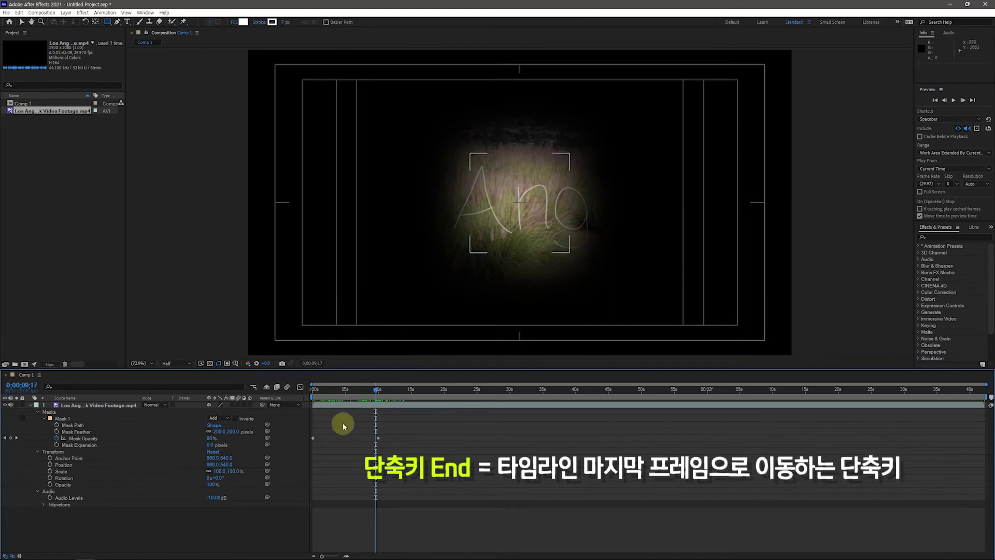
# Animate Mask 1's Mask Expansion from 0 pixels at 0;00;00;00 to 839 pixels at 0;00;20;00.
pyautogui.moveTo(377, 395); pyautogui.dragTo(310, 451)
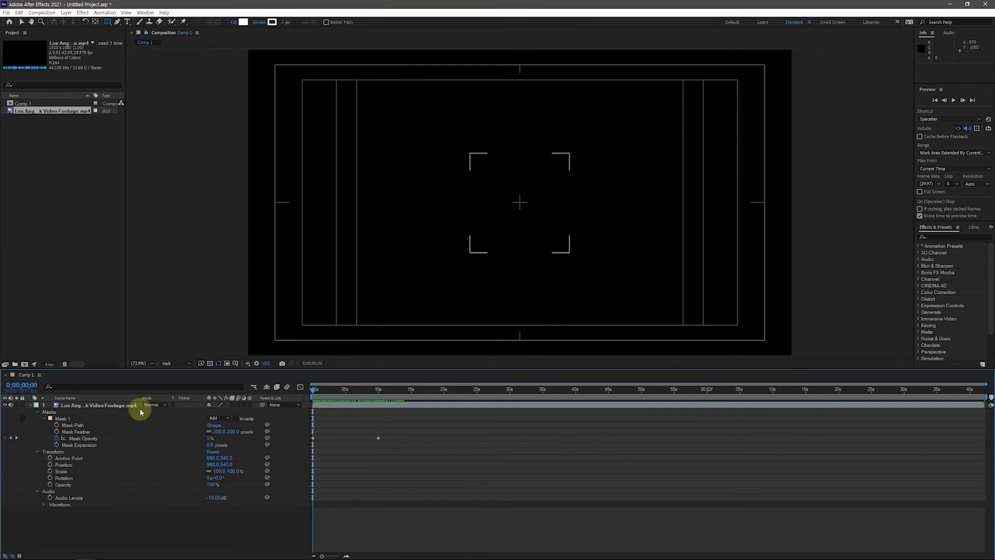
pyautogui.click(57, 446)
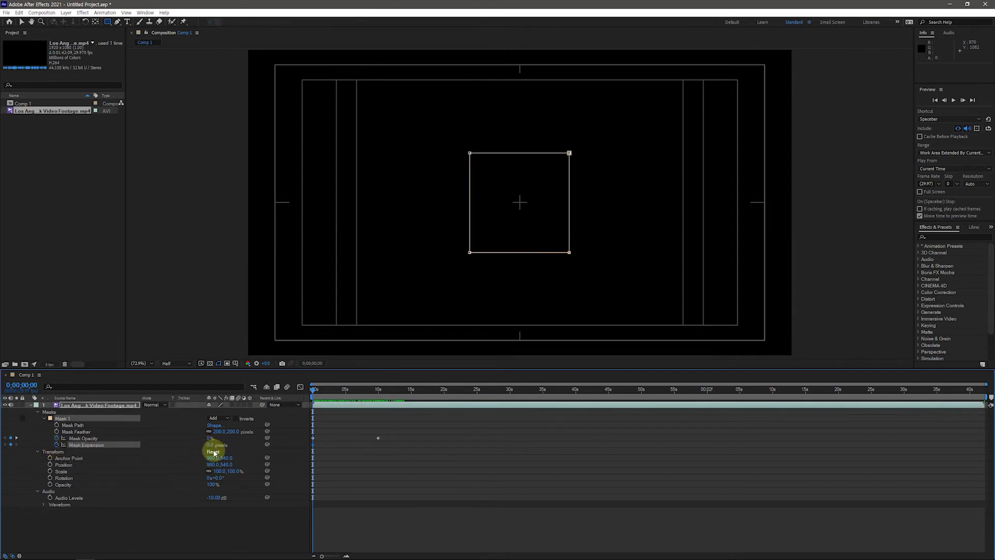
pyautogui.click(317, 389)
pyautogui.moveTo(314, 392); pyautogui.dragTo(444, 415)
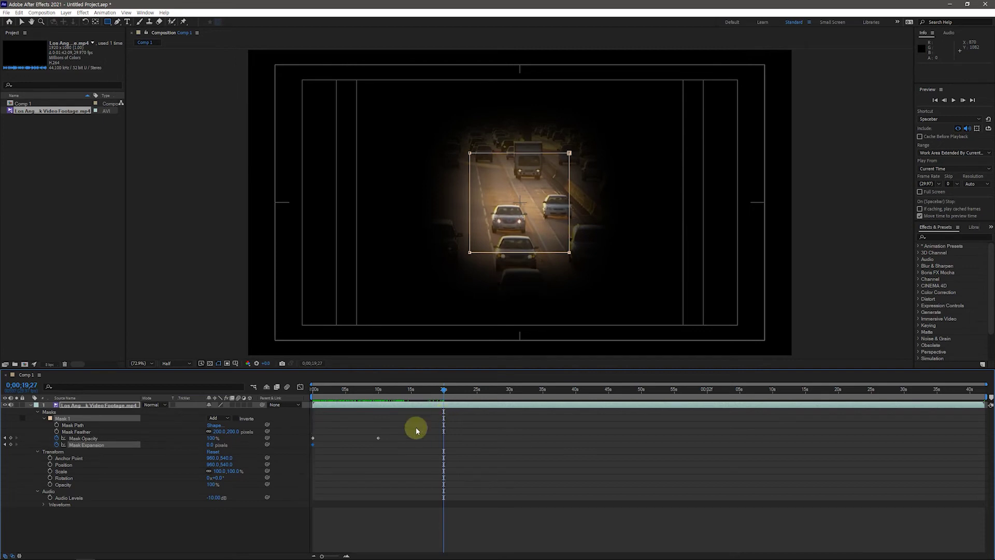
pyautogui.click(23, 385)
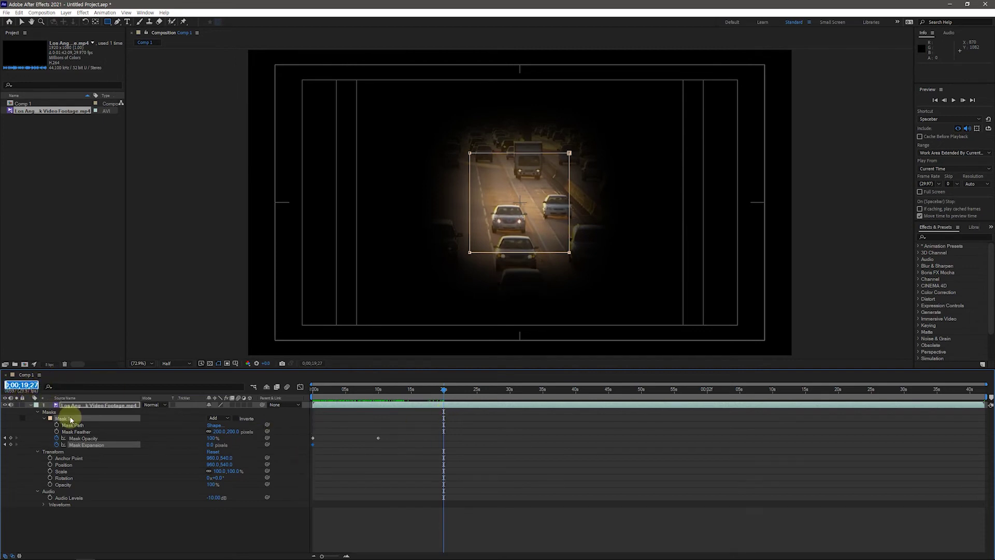
pyautogui.write('2000')
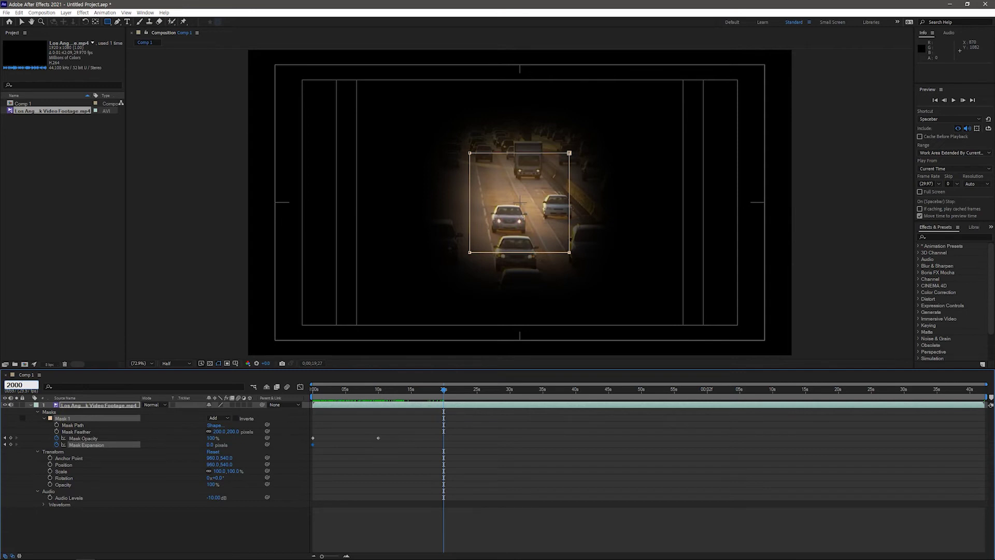
pyautogui.click(71, 418)
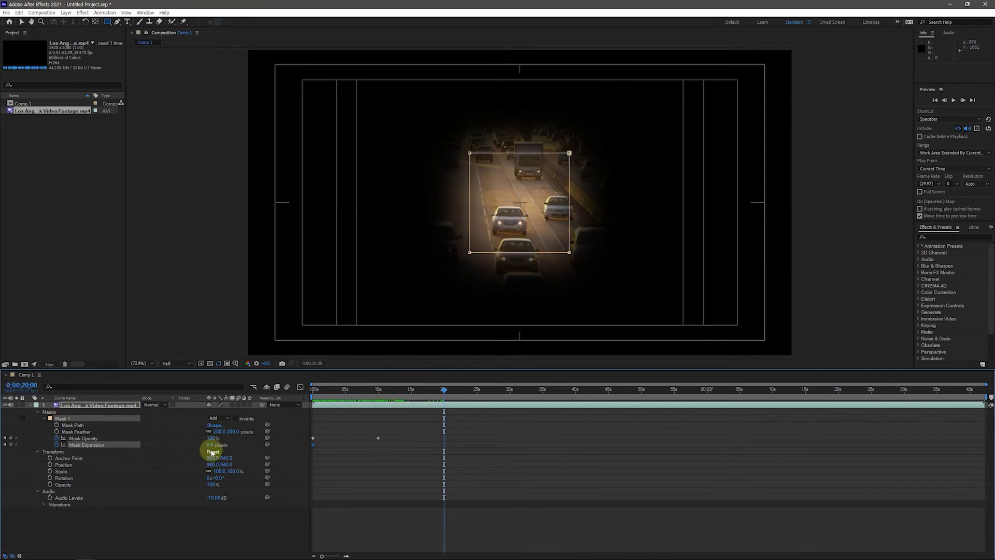
pyautogui.moveTo(211, 446); pyautogui.dragTo(560, 468)
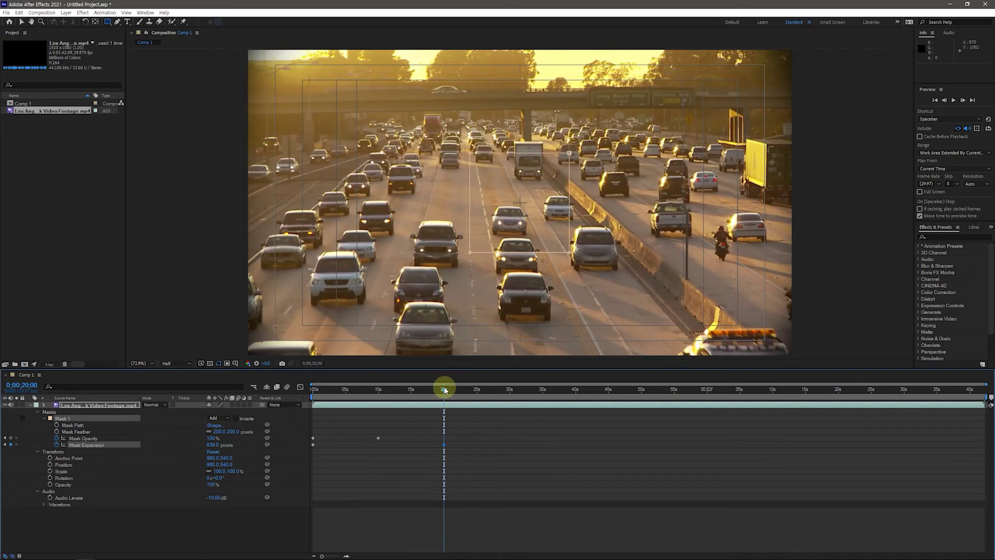
# Preview the composition from its first frame to check the mask's opening animation.
pyautogui.moveTo(444, 390); pyautogui.dragTo(292, 401)
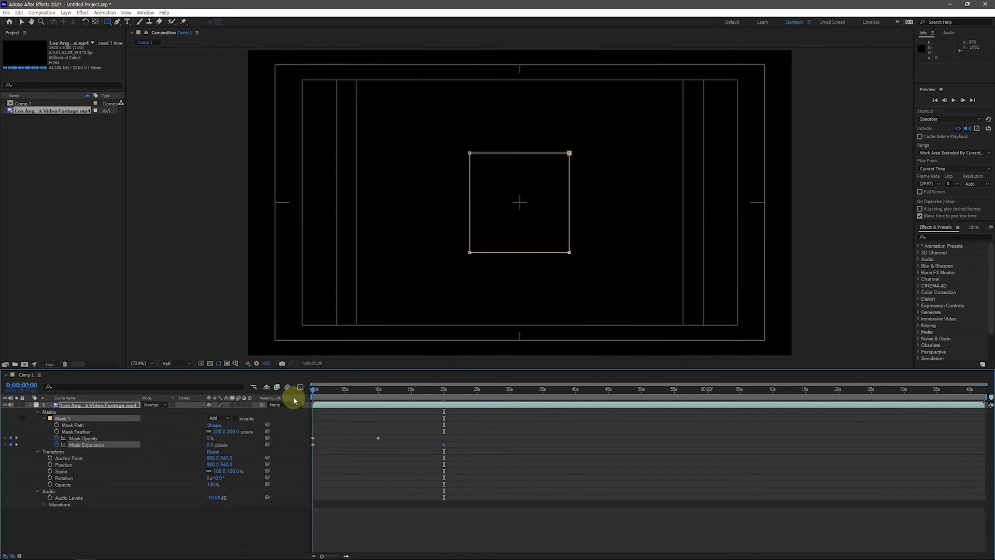
pyautogui.press('space')
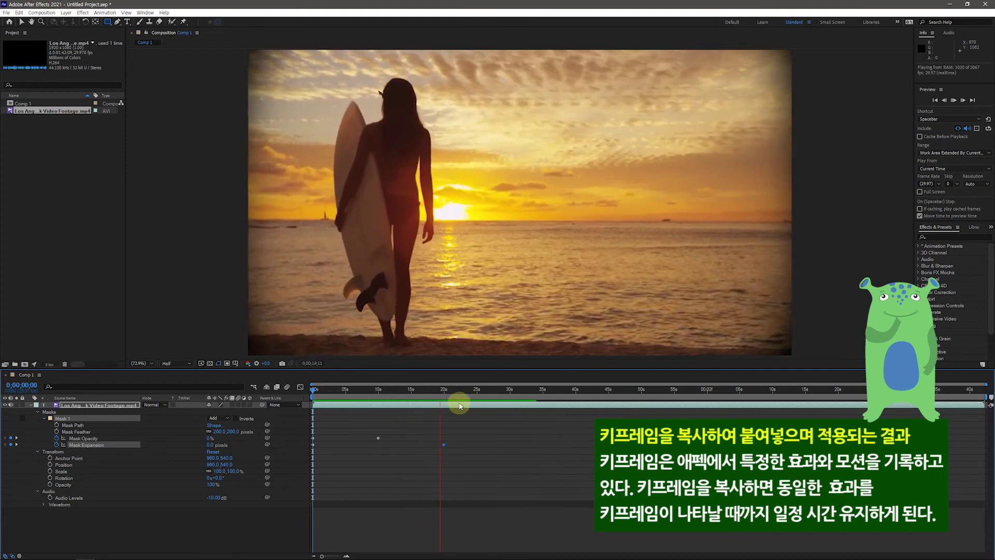
pyautogui.press('space')
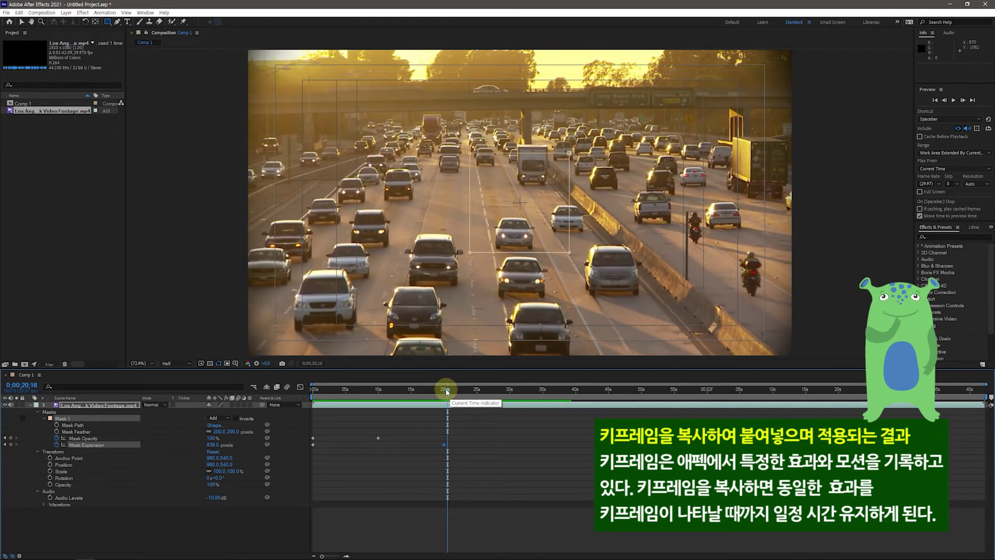
# Go to 0;01;22;08, 20 seconds before the end, and paste a copy of the 839-pixel Mask Expansion keyframe there.
pyautogui.moveTo(448, 392); pyautogui.dragTo(991, 434)
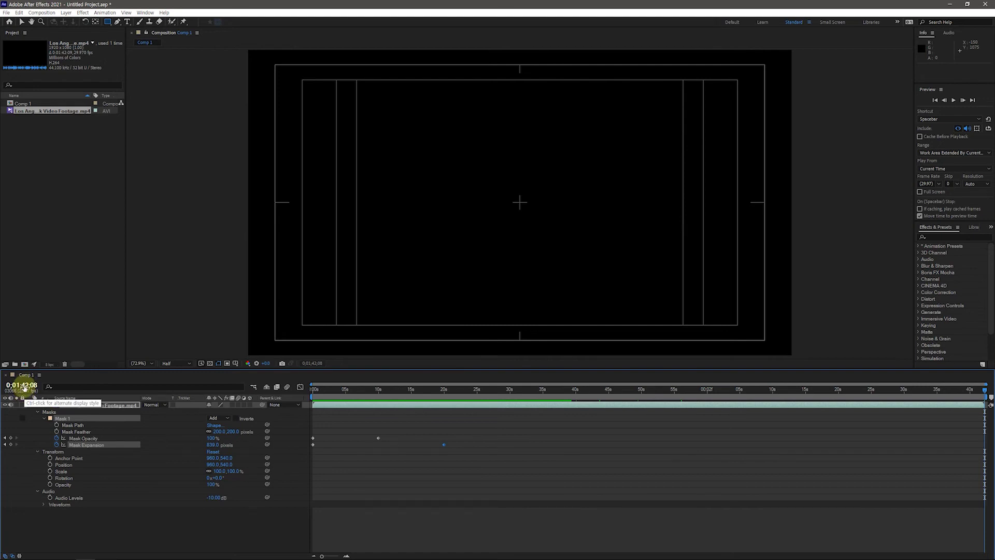
pyautogui.click(24, 386)
pyautogui.click(22, 386)
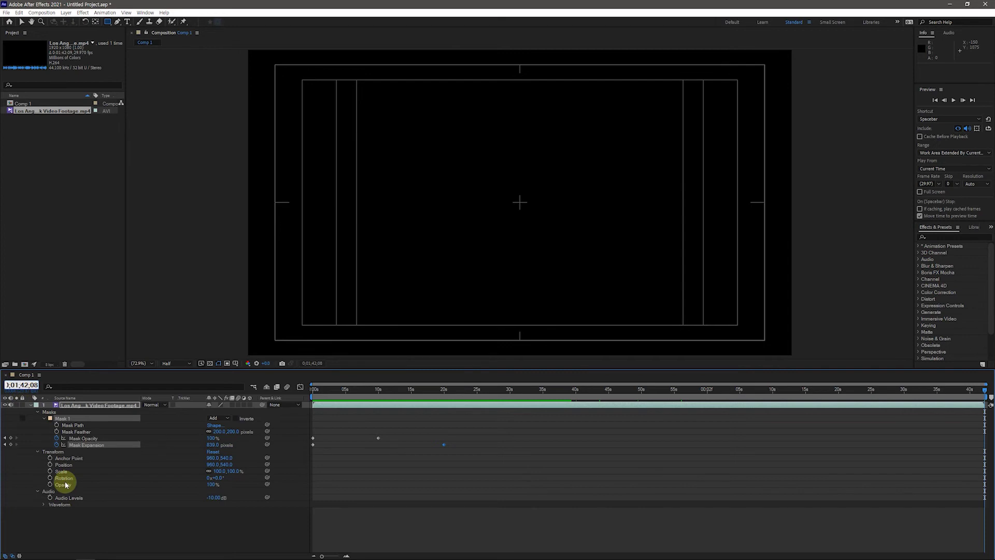
pyautogui.write('2')
pyautogui.click(65, 484)
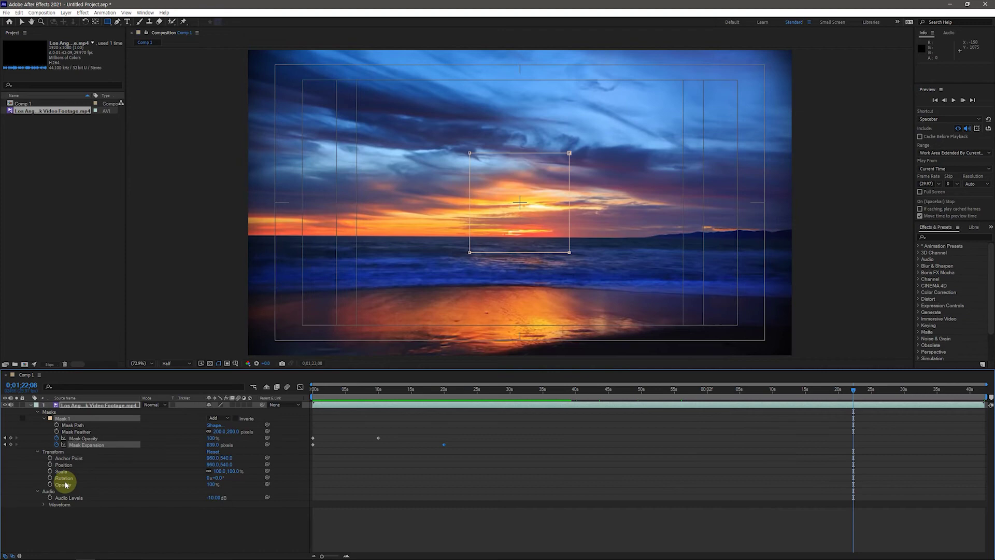
pyautogui.click(250, 416)
pyautogui.click(386, 465)
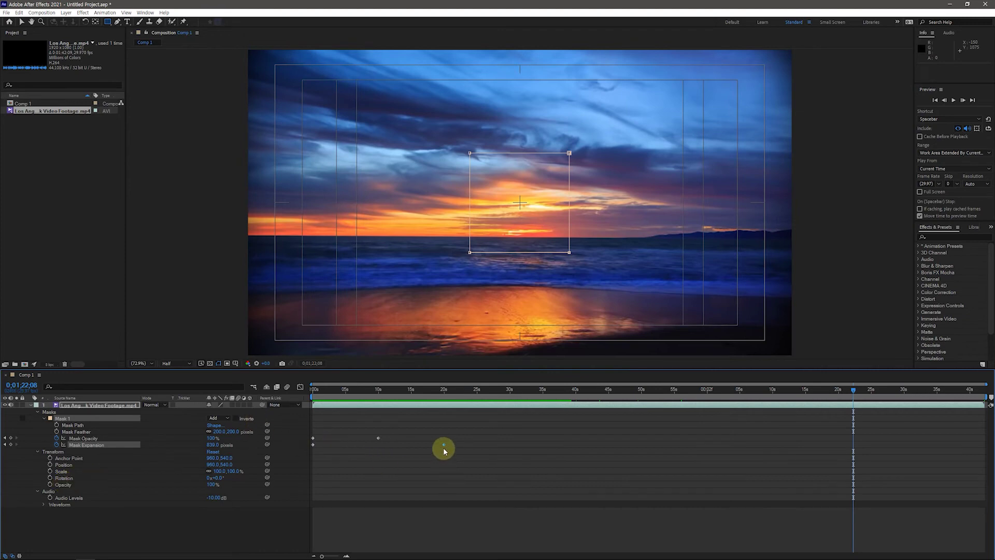
pyautogui.moveTo(444, 447)
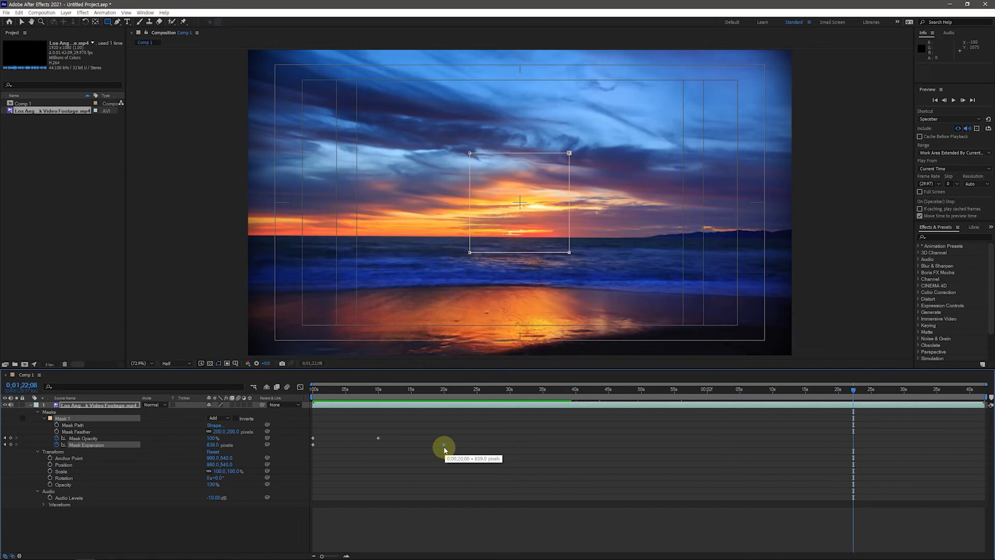
pyautogui.click(443, 444)
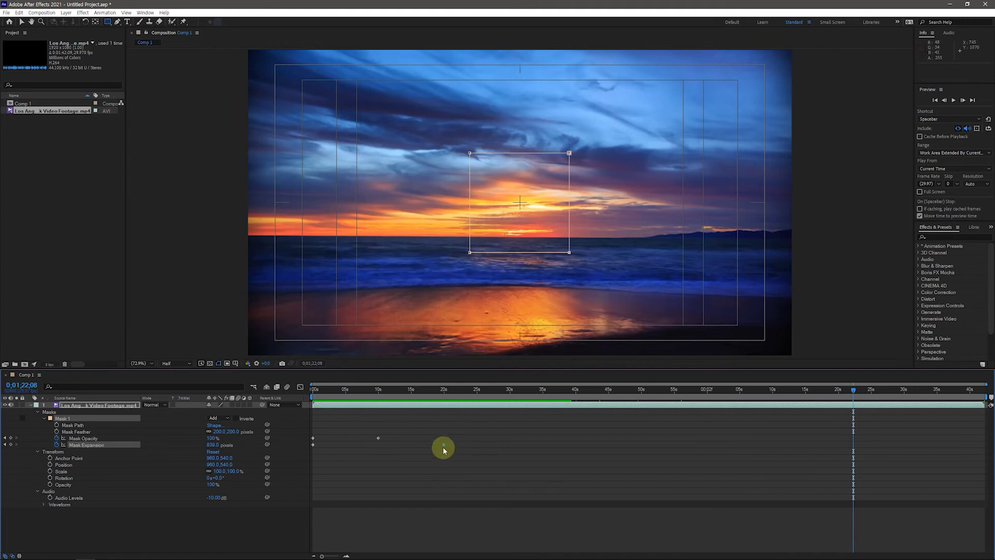
pyautogui.moveTo(444, 449)
# Copy Mask 1's first Mask Expansion keyframe, at 0;00;00;00, to the composition's end at 0;01;42;08.
pyautogui.moveTo(852, 393); pyautogui.dragTo(984, 393)
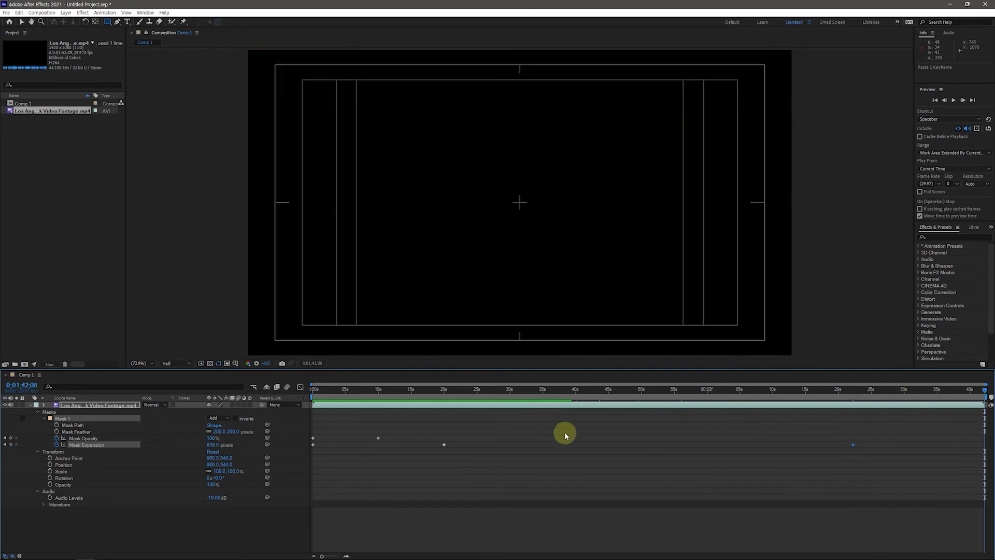
pyautogui.click(313, 445)
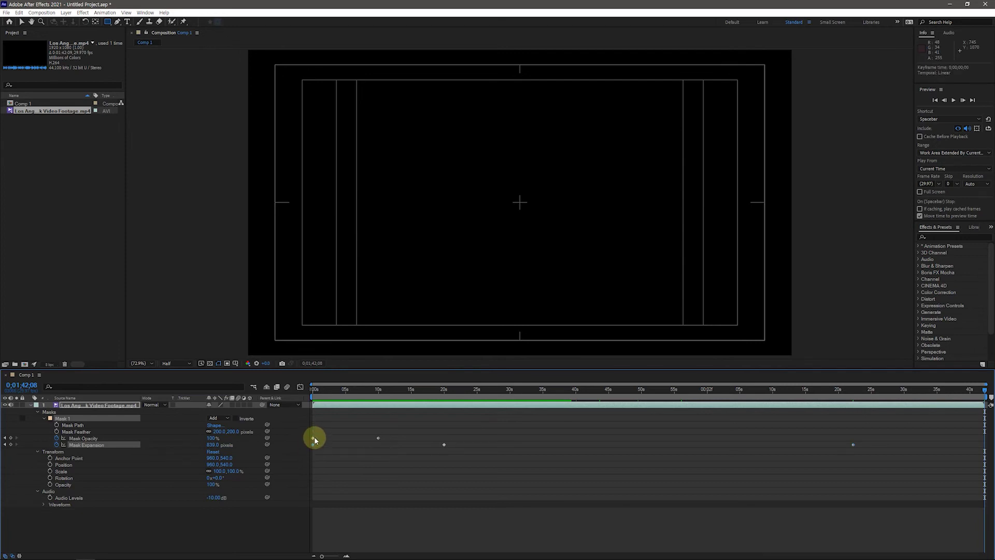
pyautogui.hotkey('ctrl', 'c')
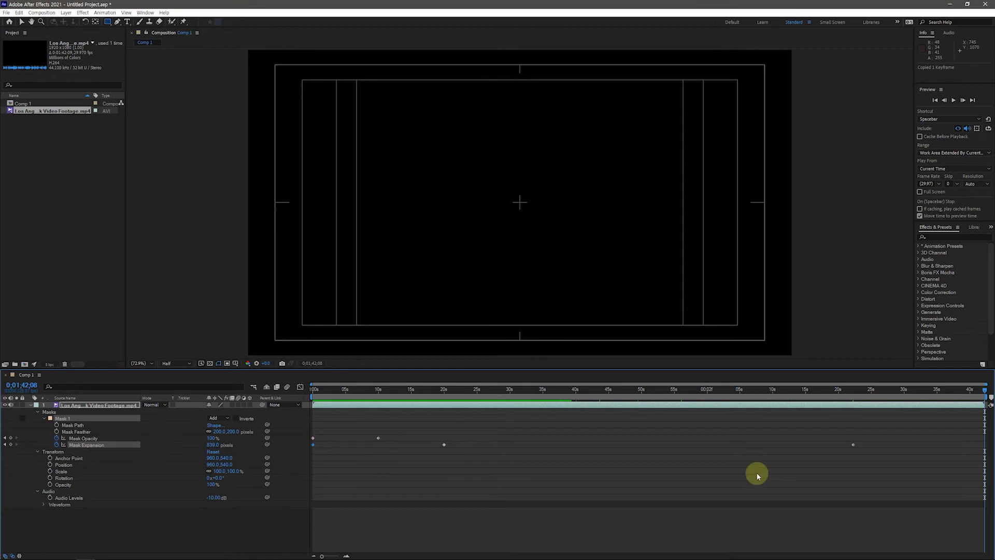
# Scrub between the last two Mask Expansion keyframes to check how the mask closes at the end of the video.
pyautogui.click(973, 389)
pyautogui.moveTo(983, 394); pyautogui.dragTo(857, 419)
pyautogui.moveTo(873, 421); pyautogui.dragTo(897, 429)
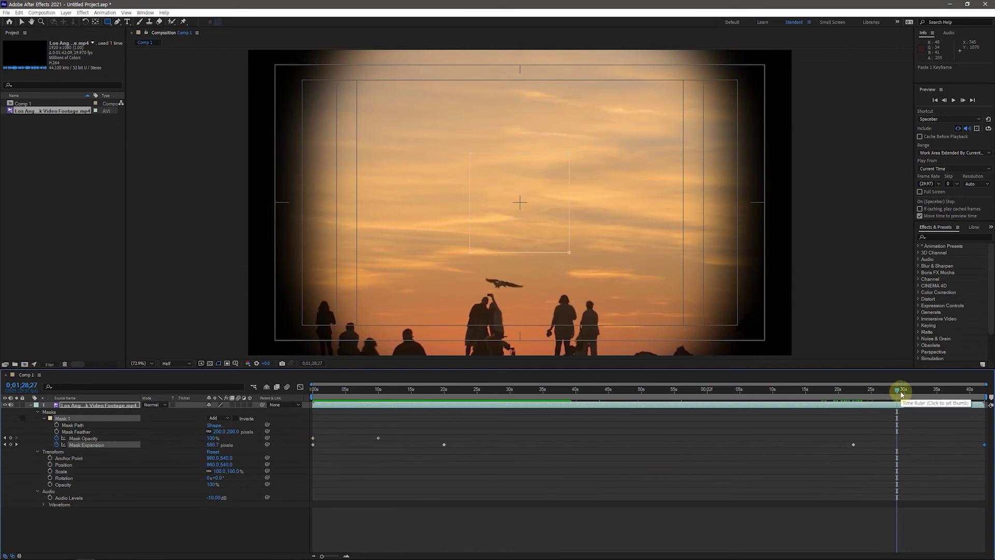
pyautogui.moveTo(900, 391); pyautogui.dragTo(853, 411)
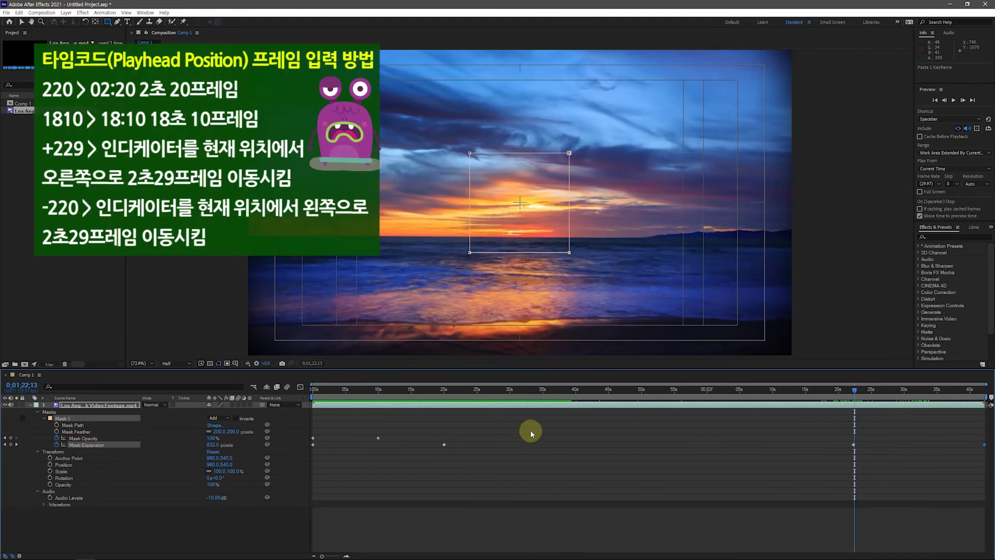
# Copy Mask 1's 100% Mask Opacity keyframe to 0;01;32;08 and its 0% keyframe to the composition's end at 0;01;42;08.
pyautogui.moveTo(856, 397); pyautogui.dragTo(986, 417)
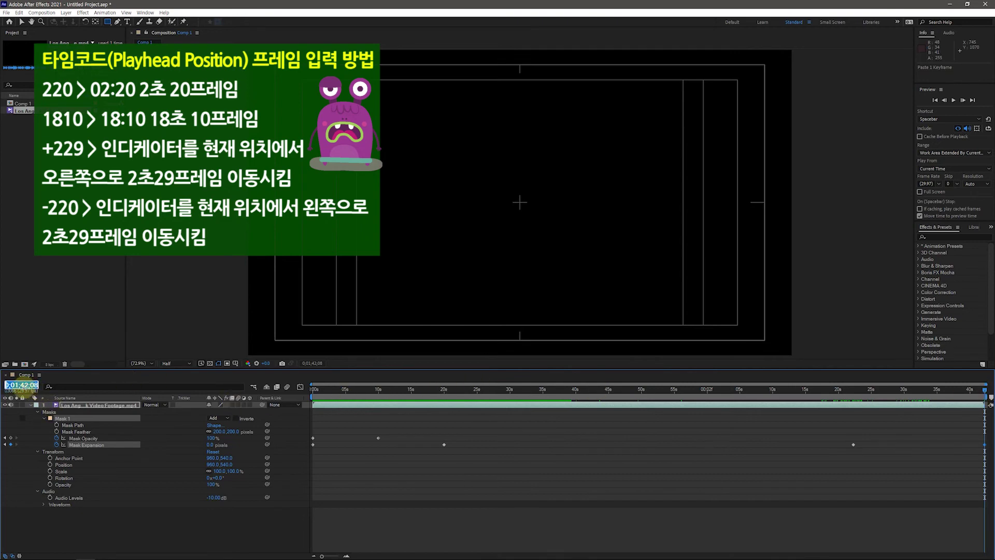
pyautogui.click(22, 384)
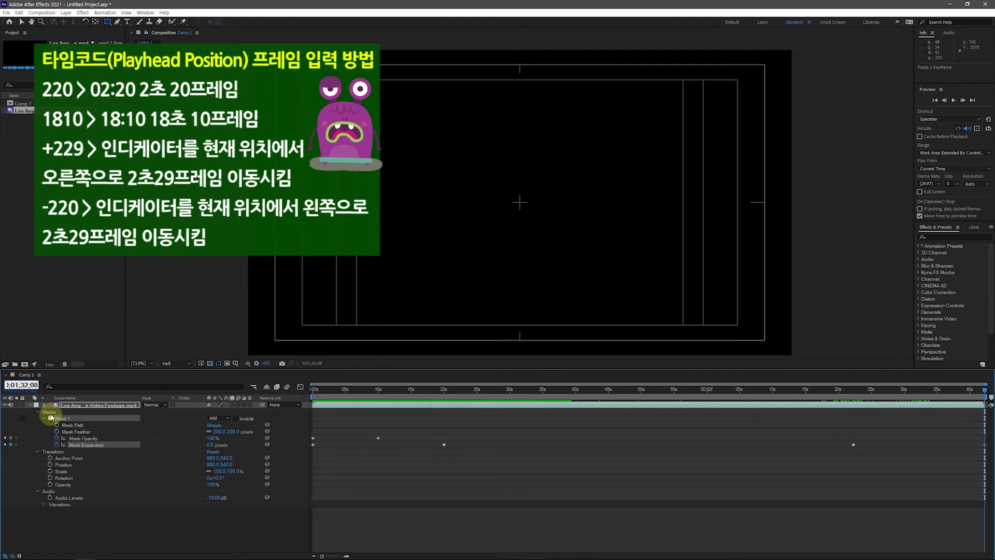
pyautogui.press('Return')
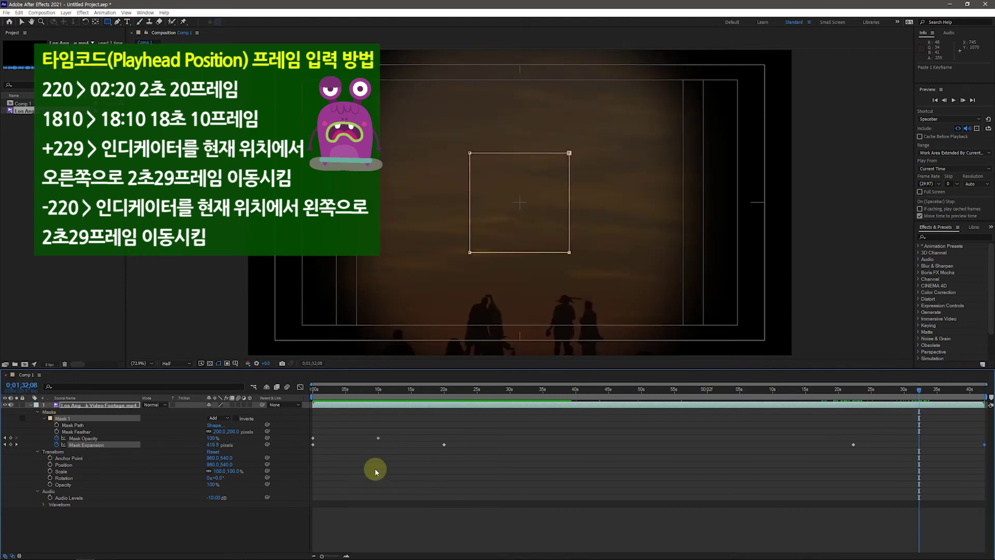
pyautogui.click(378, 438)
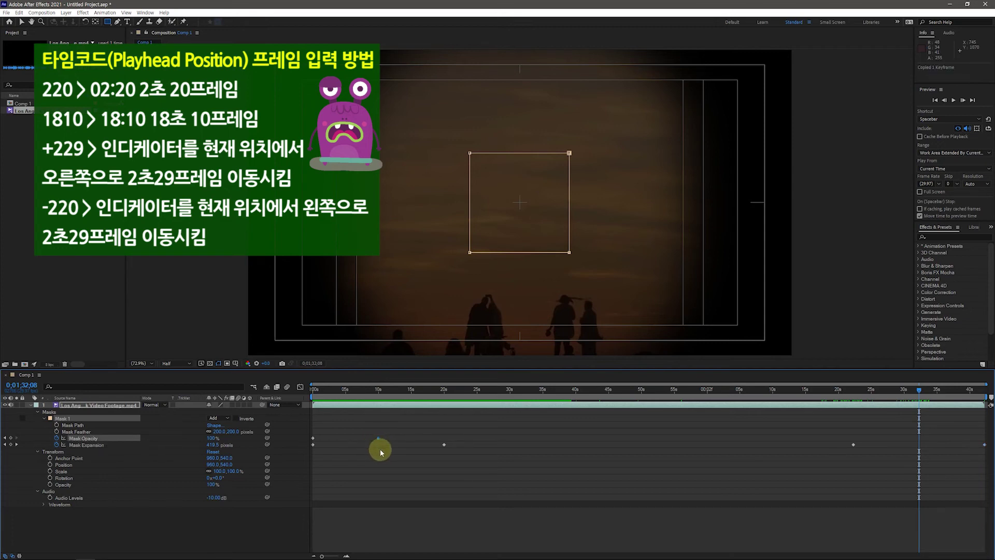
pyautogui.hotkey('ctrl', 'v')
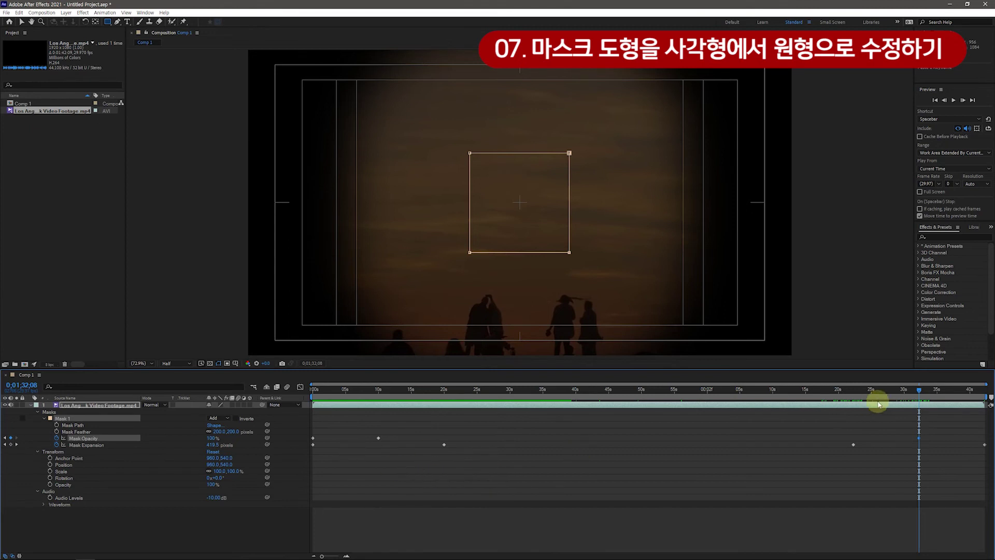
pyautogui.moveTo(918, 390); pyautogui.dragTo(985, 390)
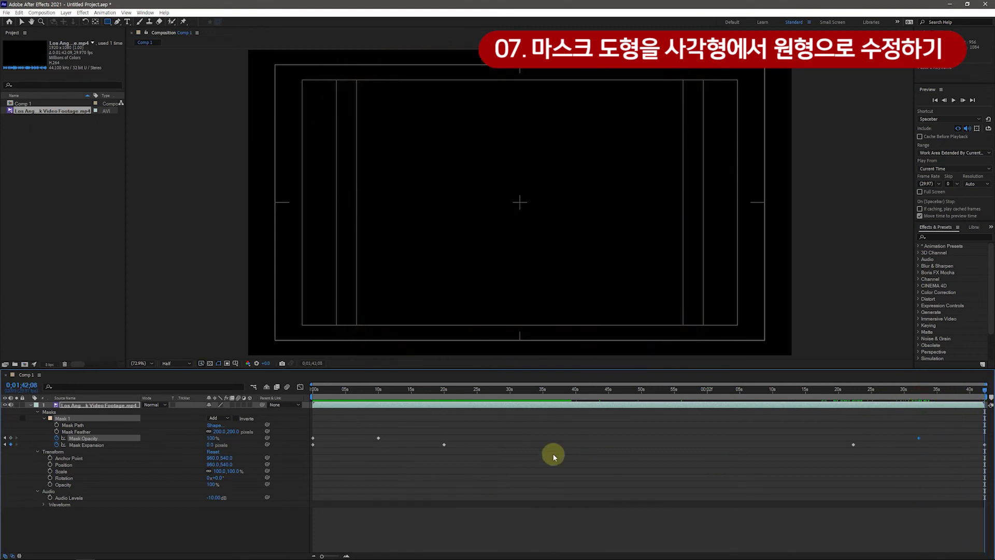
pyautogui.click(313, 437)
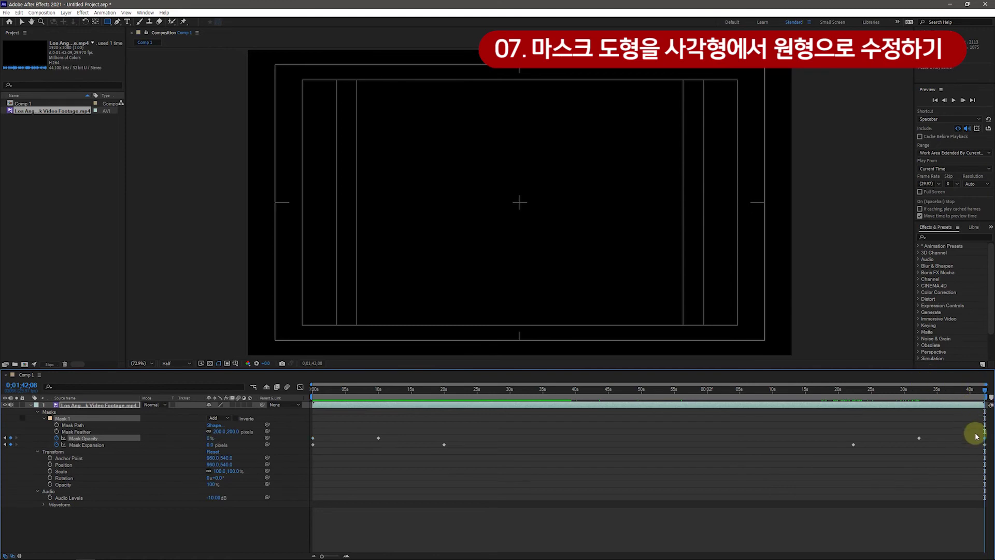
# Scrub through the mask's closing fade and back to the opening to check the Mask Opacity animation.
pyautogui.moveTo(983, 392); pyautogui.dragTo(917, 395)
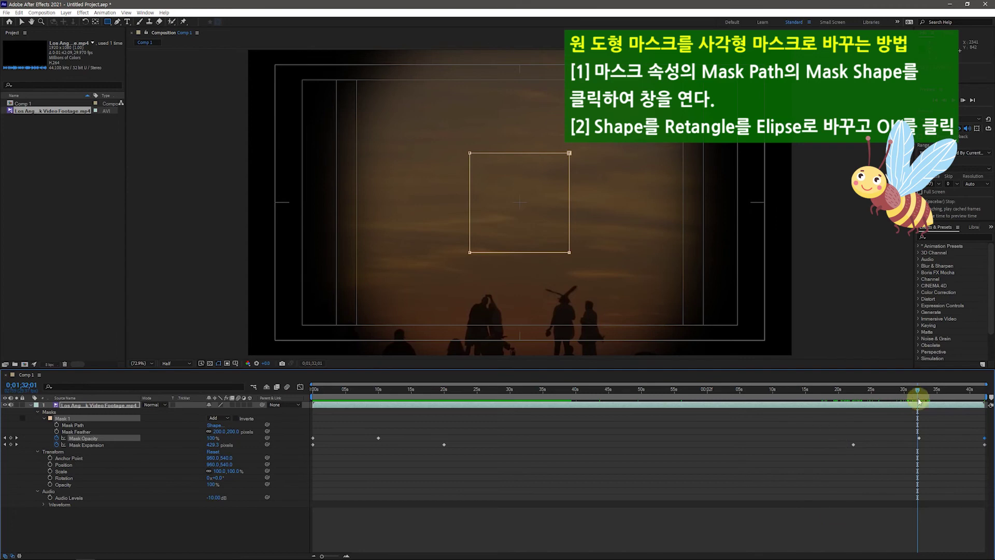
pyautogui.moveTo(921, 393); pyautogui.dragTo(357, 397)
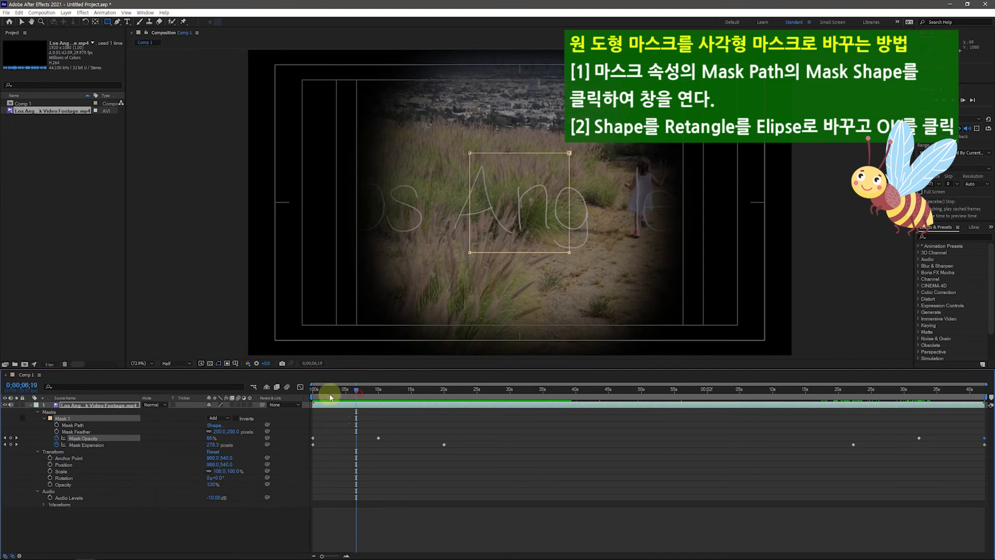
pyautogui.click(311, 397)
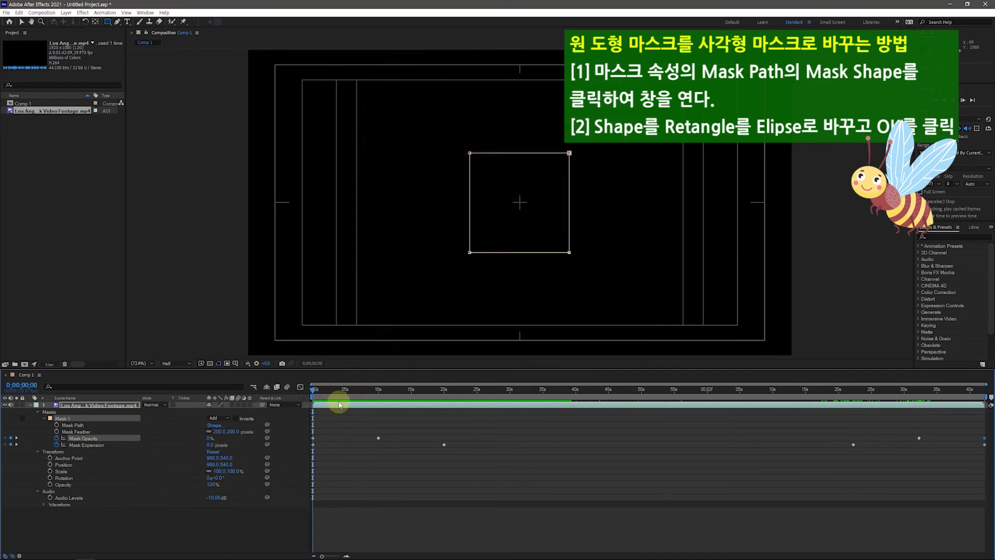
pyautogui.moveTo(311, 393); pyautogui.dragTo(337, 397)
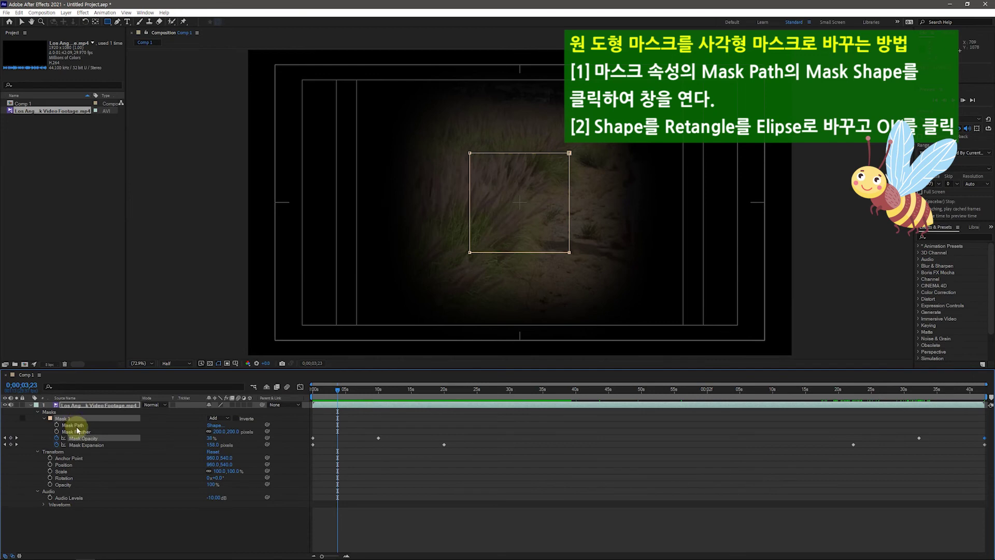
# Reset Mask 1's rectangular mask path to an ellipse within the same bounding box.
pyautogui.click(214, 425)
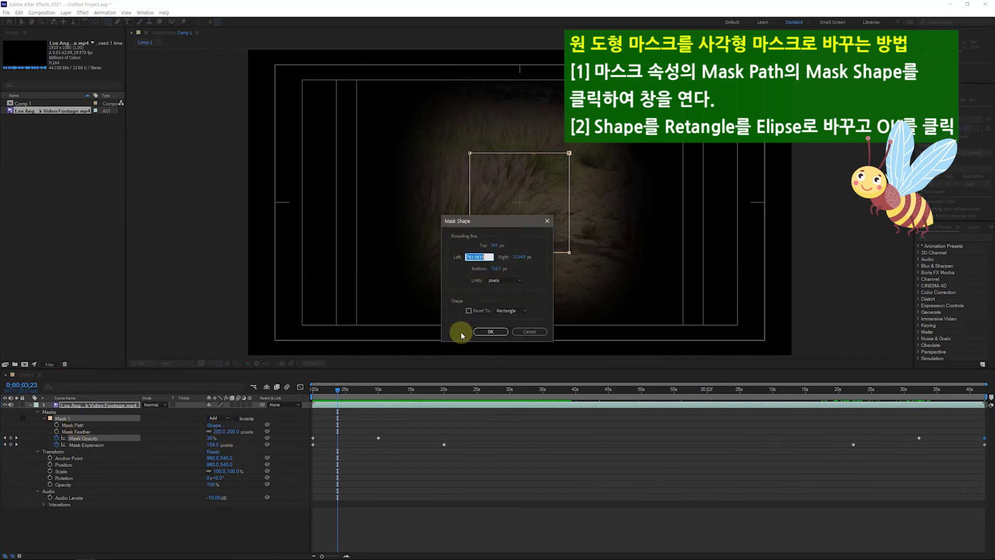
pyautogui.click(517, 313)
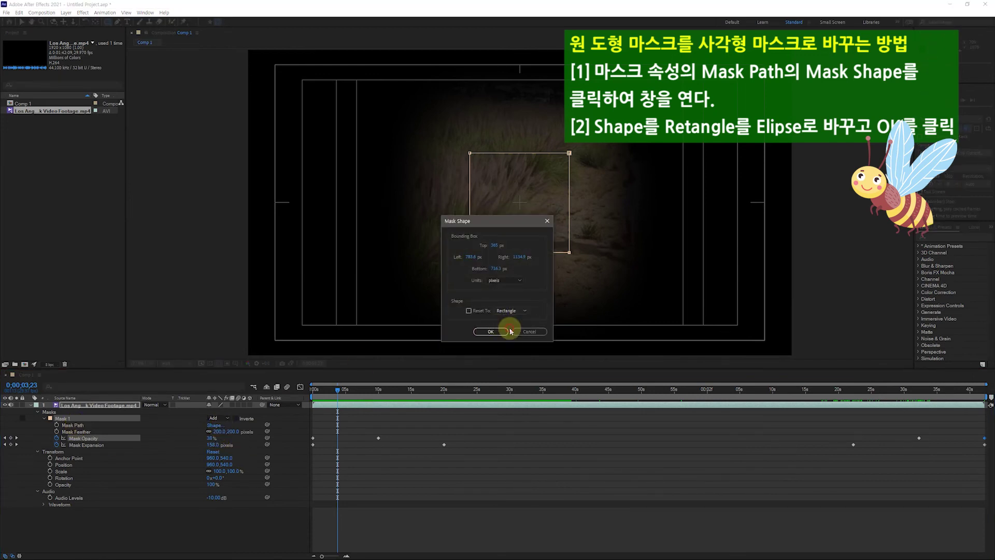
pyautogui.click(496, 335)
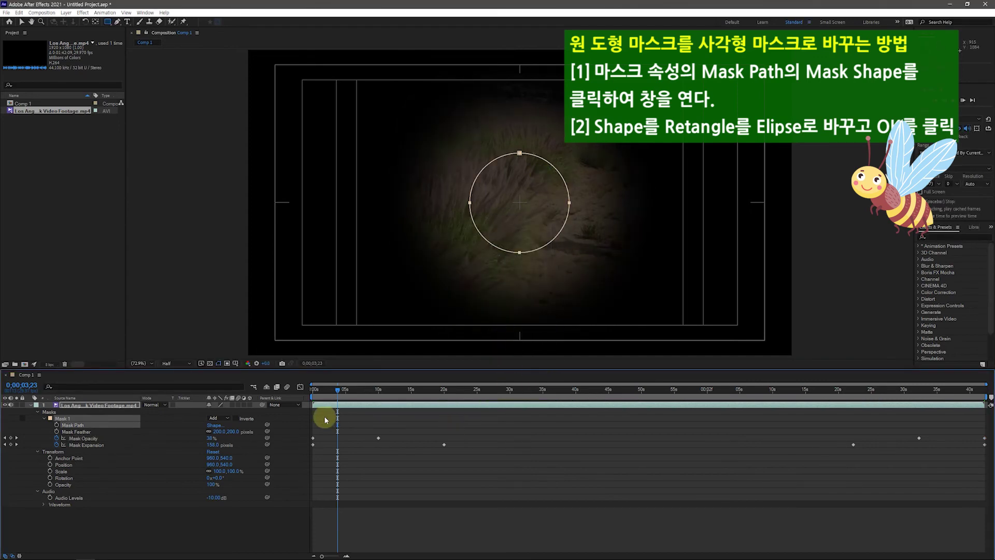
# At 0;00;08;28, widen Mask 1's circle into a horizontal ellipse by moving its right and left vertices outward with the Selection tool.
pyautogui.moveTo(342, 391); pyautogui.dragTo(373, 454)
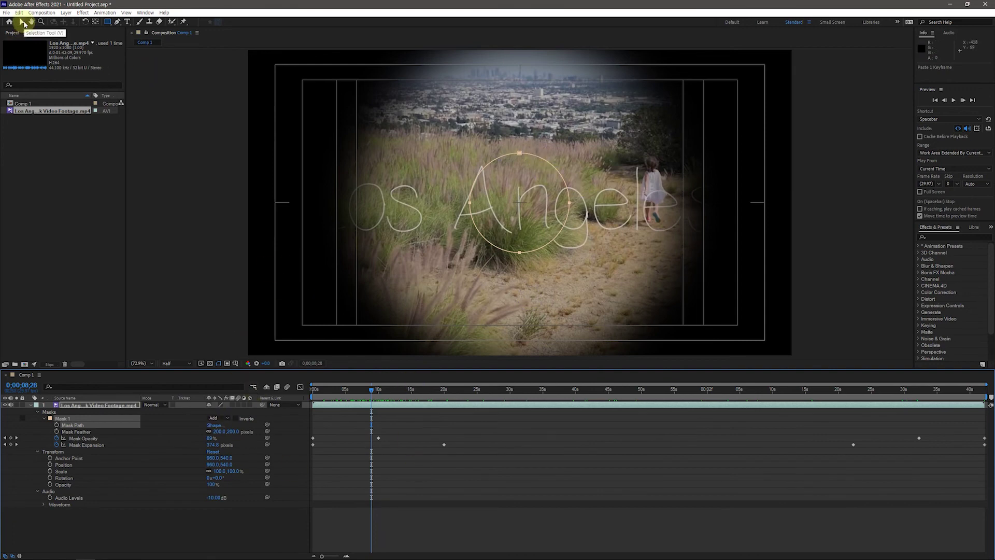
pyautogui.click(22, 23)
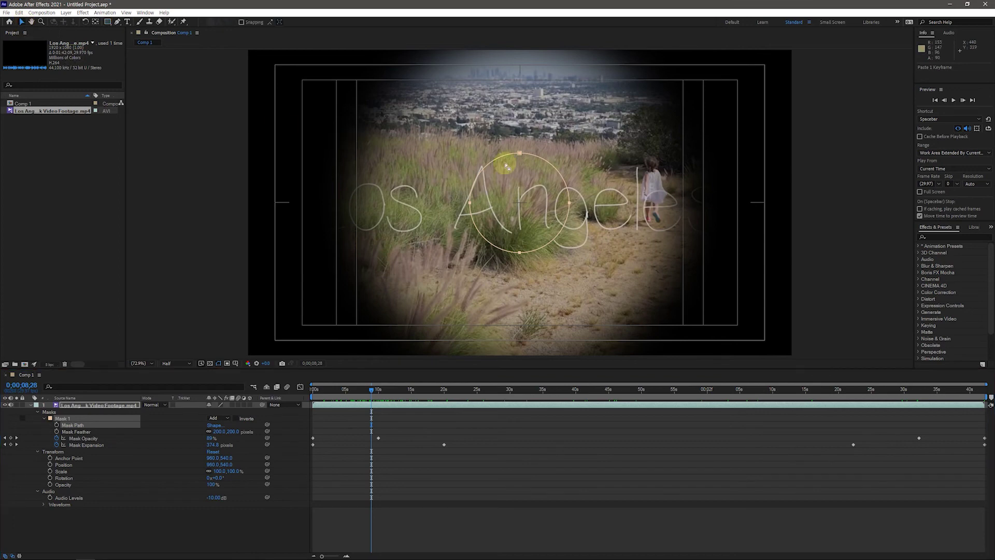
pyautogui.click(525, 156)
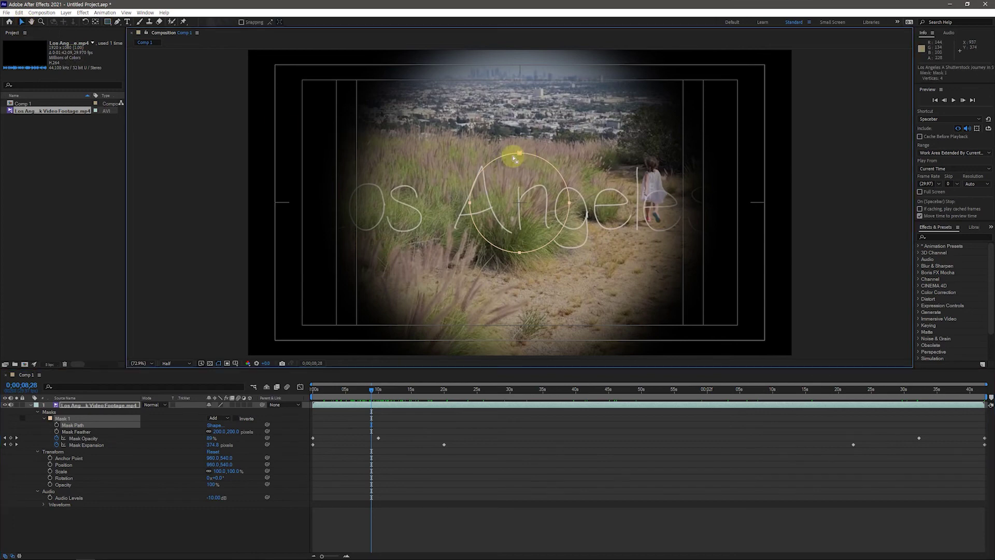
pyautogui.doubleClick(514, 158)
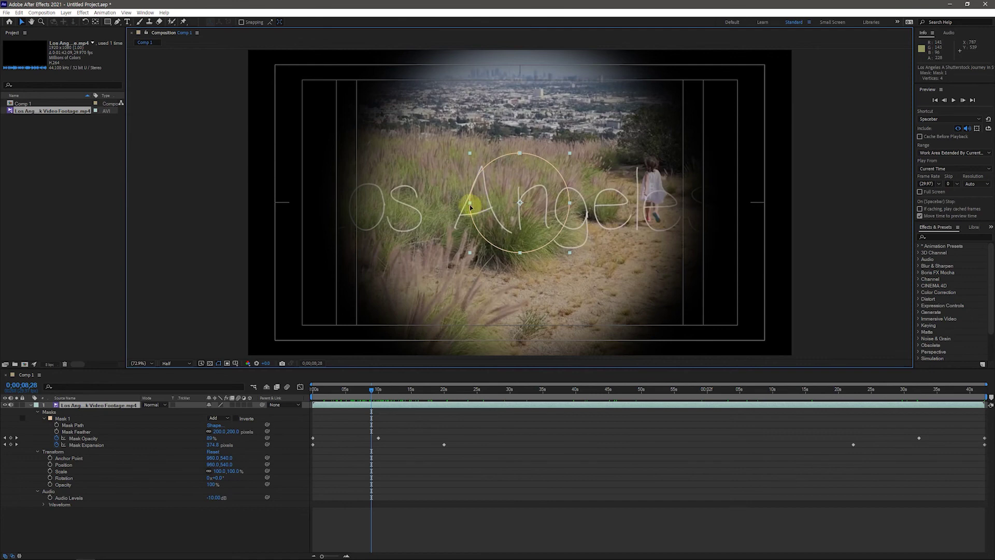
pyautogui.click(520, 155)
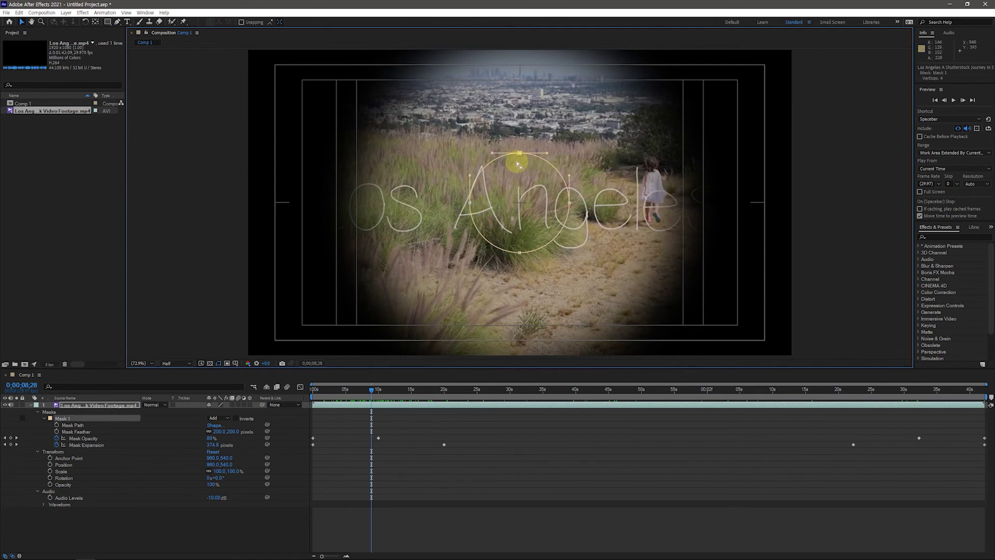
pyautogui.click(539, 197)
pyautogui.moveTo(570, 205); pyautogui.dragTo(586, 204)
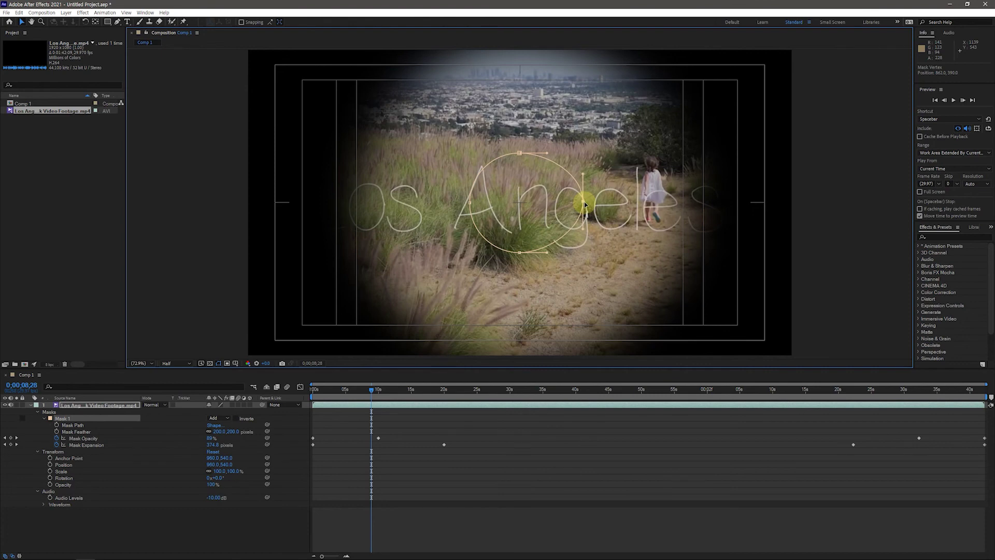
pyautogui.click(470, 205)
pyautogui.moveTo(470, 205); pyautogui.dragTo(452, 203)
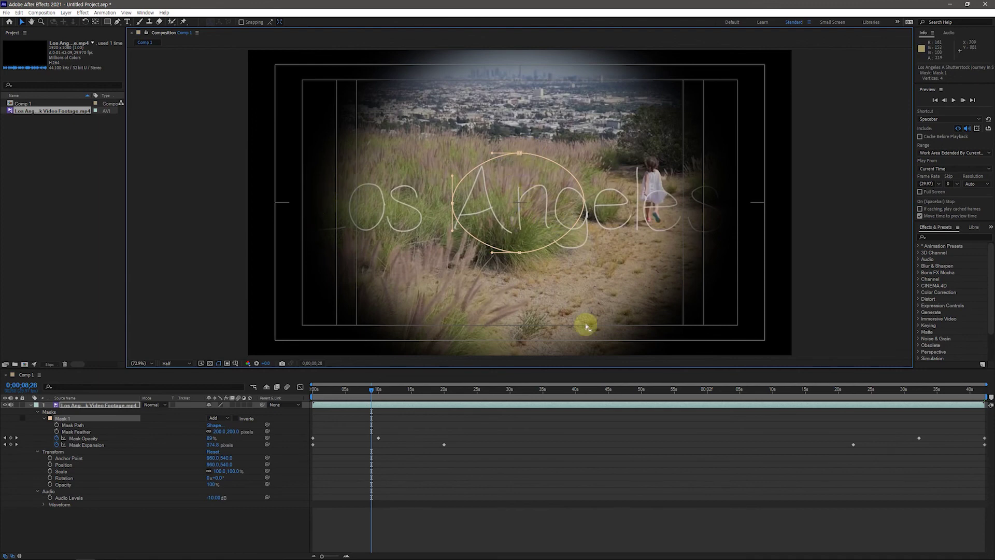
pyautogui.click(425, 542)
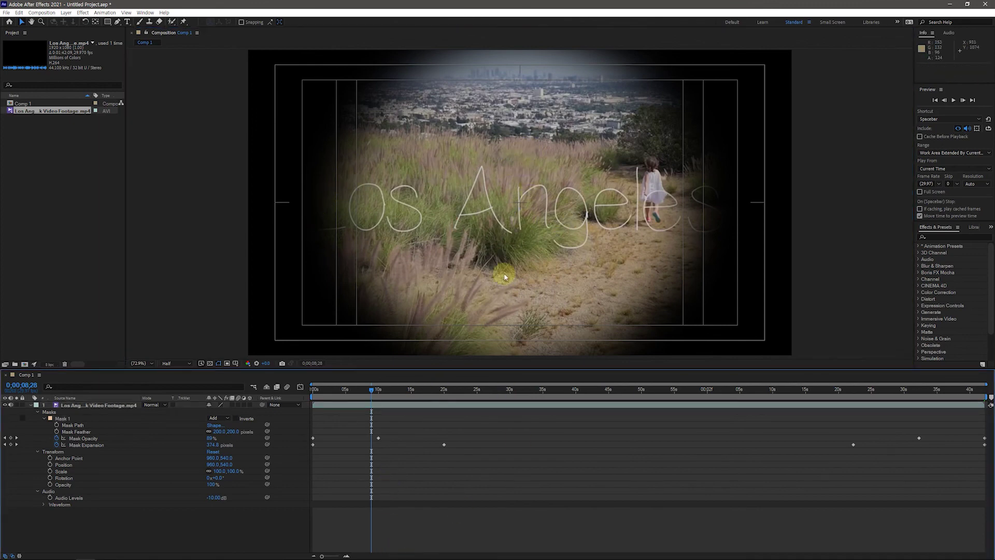
# Reselect Mask 1 and fine-tune the ellipse's left and right vertices.
pyautogui.click(62, 419)
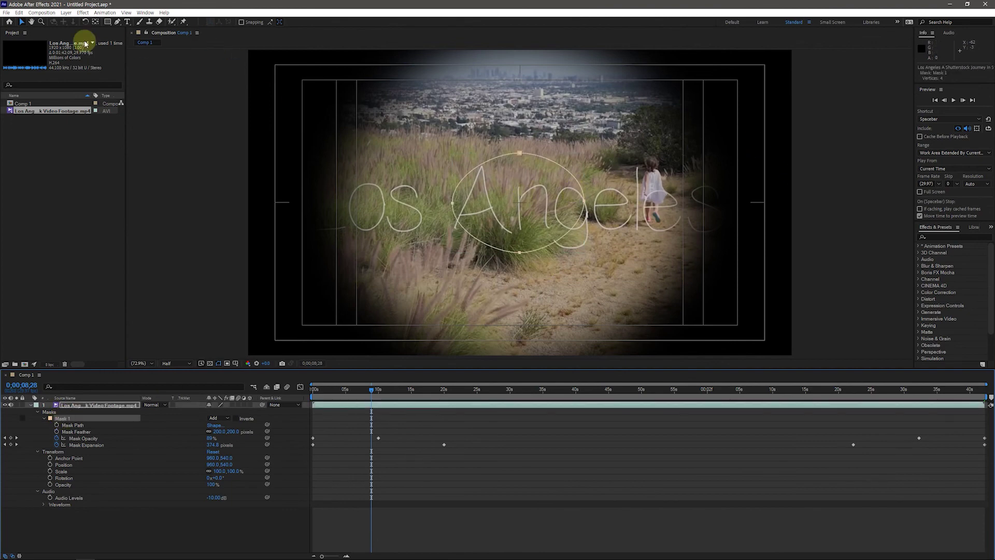
pyautogui.doubleClick(528, 183)
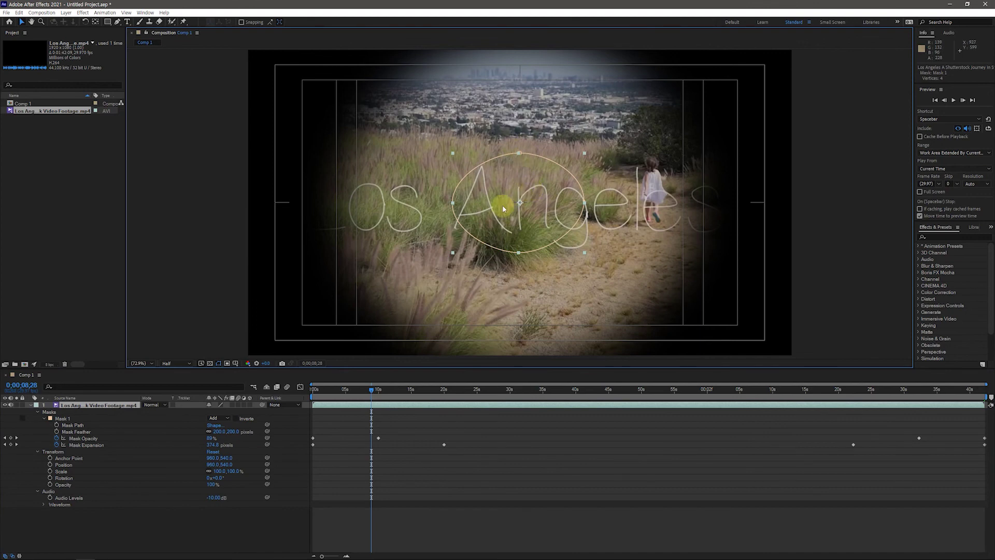
pyautogui.click(452, 203)
pyautogui.moveTo(454, 204); pyautogui.dragTo(452, 202)
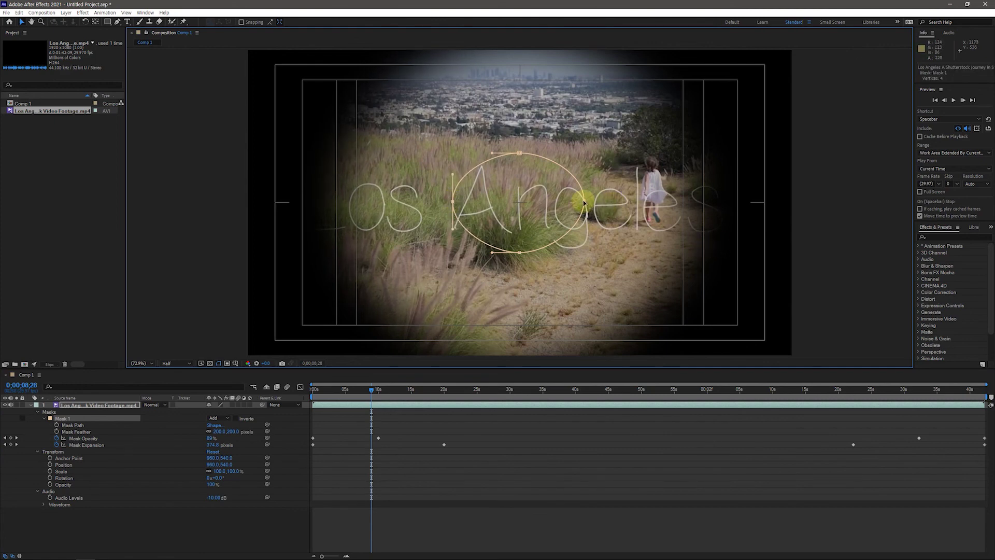
pyautogui.click(584, 202)
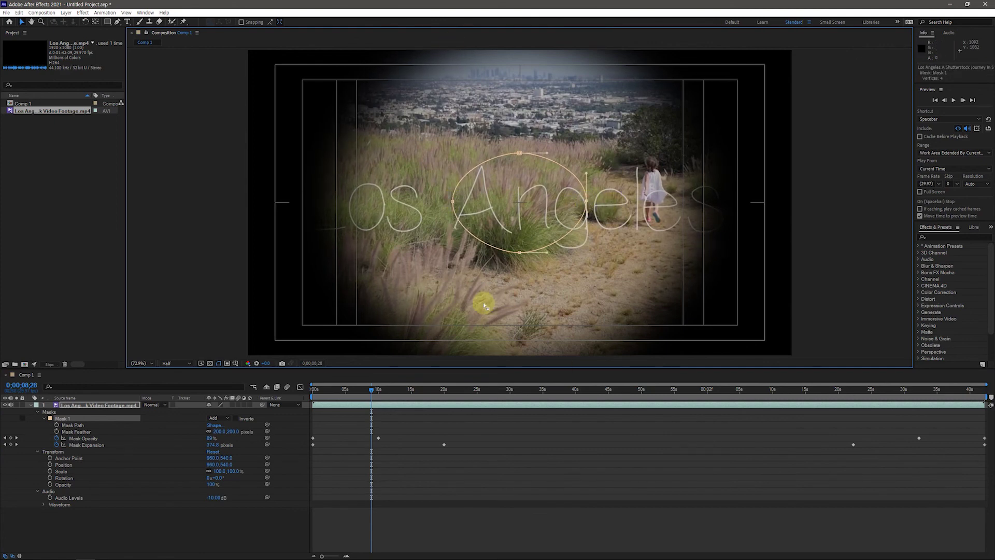
# Deselect the mask and scrub from the opening to 0;01;32;08 to check the widened elliptical mask.
pyautogui.moveTo(374, 394)
pyautogui.mouseDown()
pyautogui.moveTo(329, 394)
pyautogui.moveTo(360, 394)
pyautogui.mouseUp()
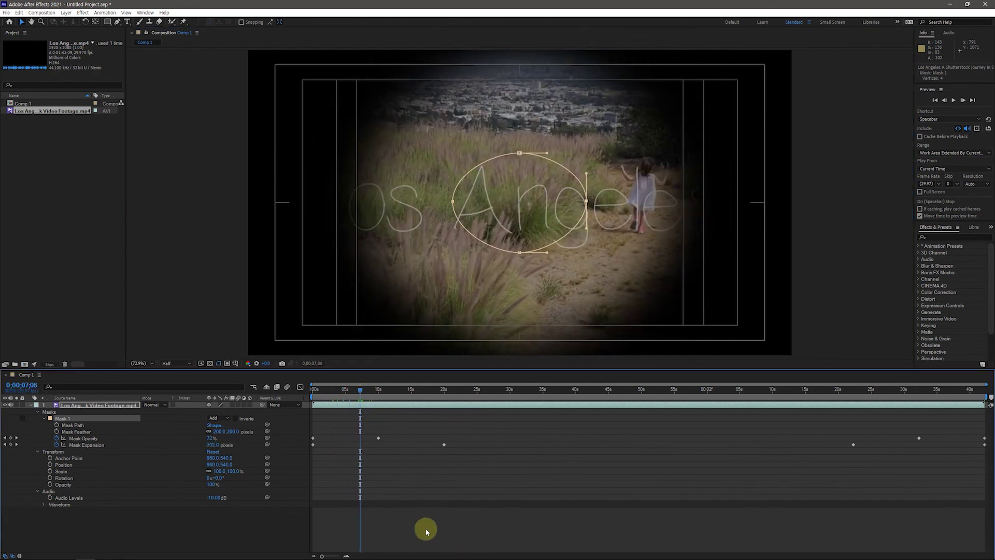
pyautogui.click(426, 530)
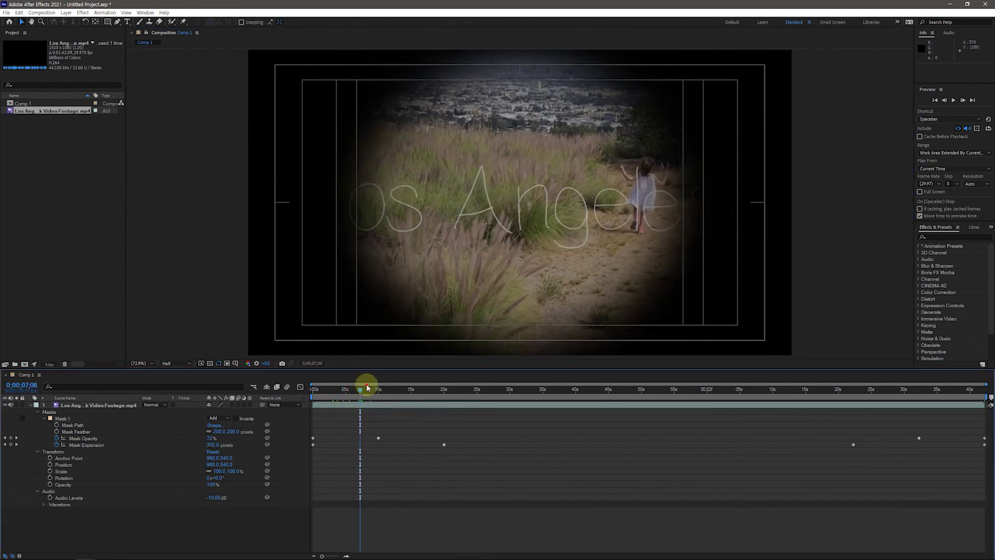
pyautogui.moveTo(363, 393); pyautogui.dragTo(919, 413)
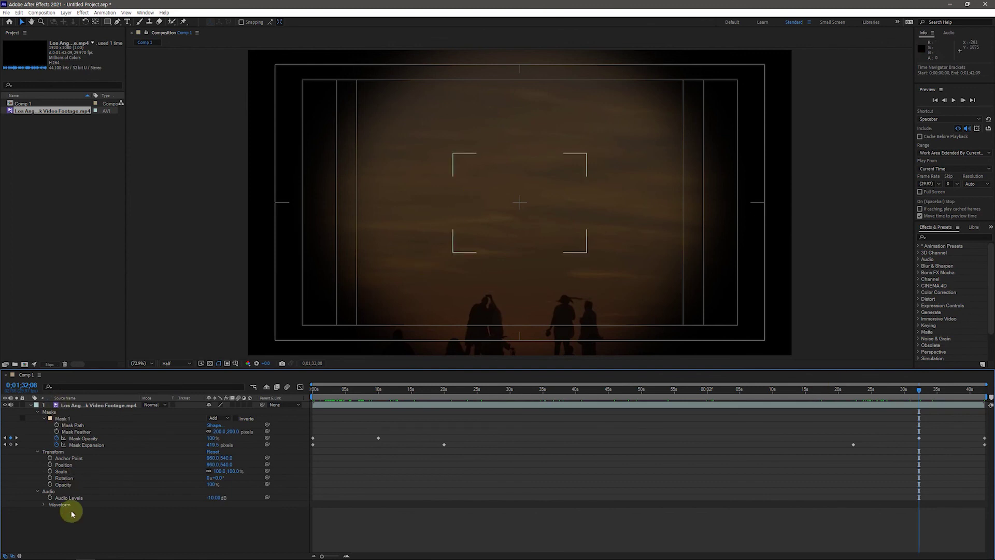
# Hide the Title/Action Safe guides and collapse the Los Angeles footage layer's properties.
pyautogui.click(236, 364)
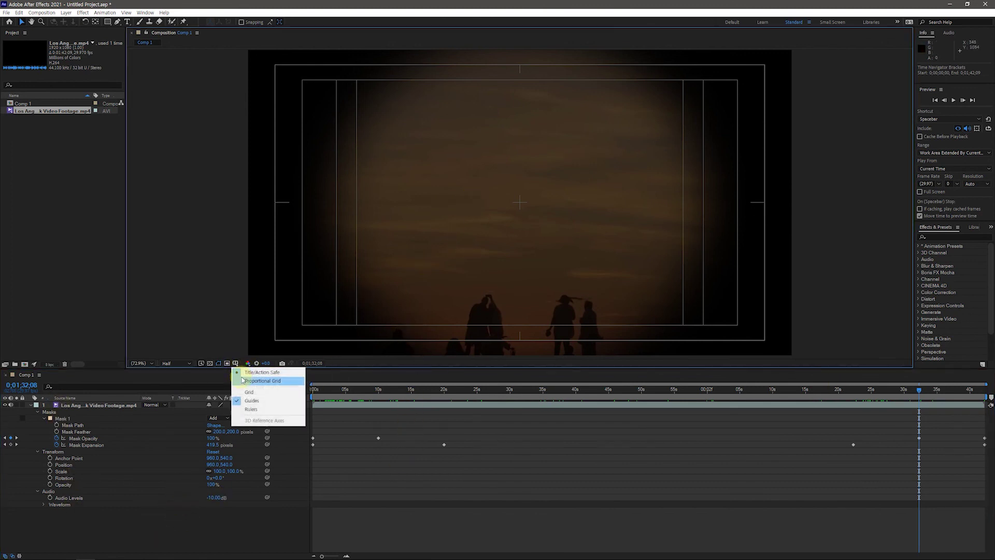
pyautogui.click(243, 372)
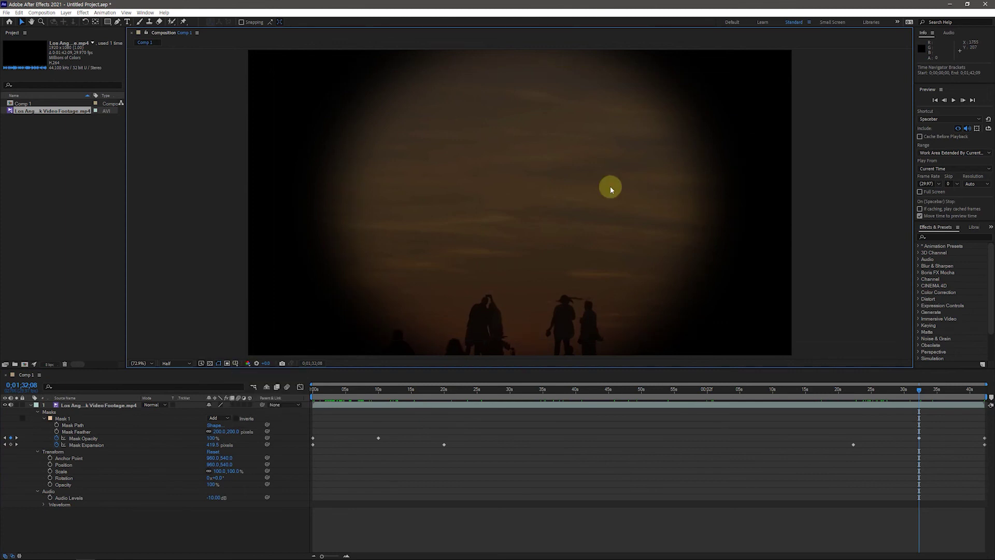
pyautogui.click(208, 513)
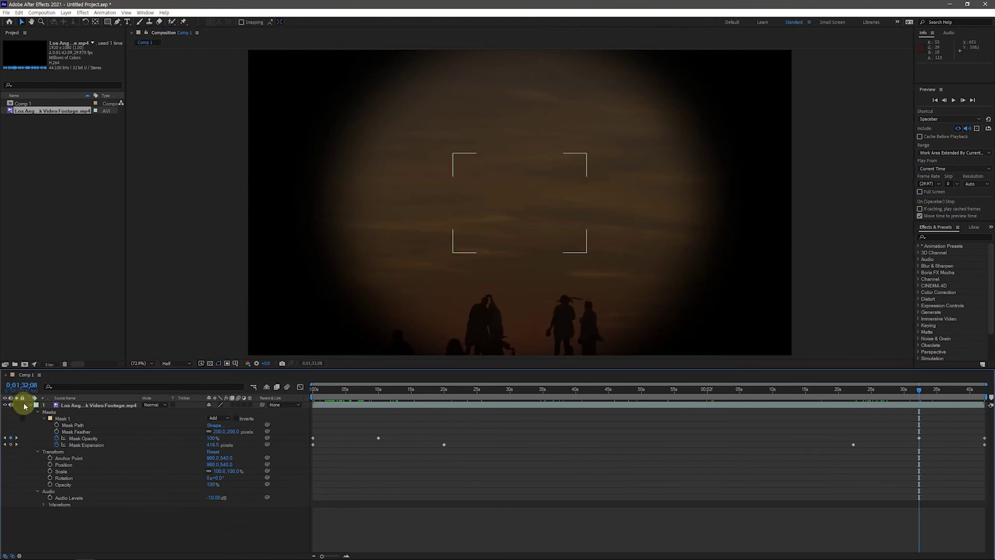
pyautogui.click(29, 404)
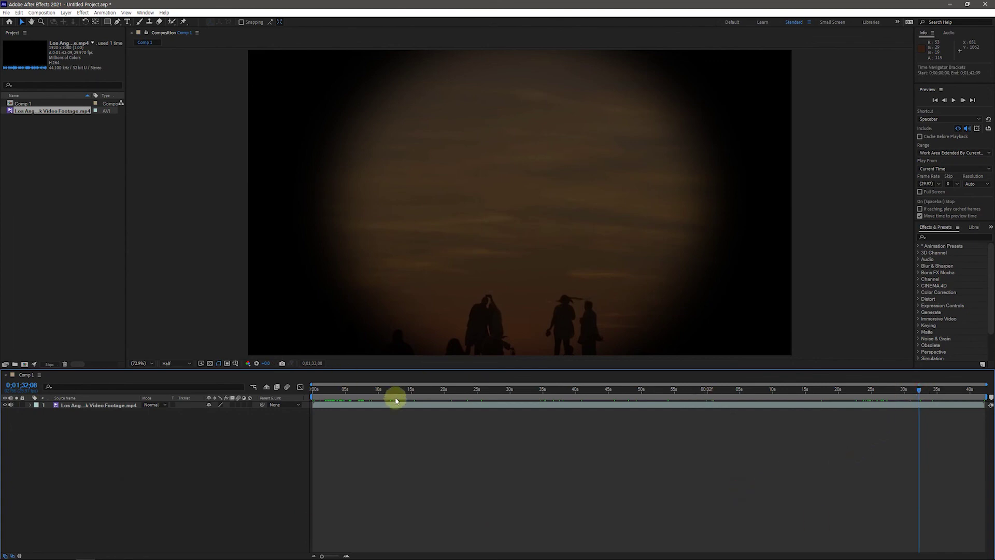
# Scrub the composition from its start to near its end and back to the opening to review the finished mask animation.
pyautogui.moveTo(917, 389); pyautogui.dragTo(228, 402)
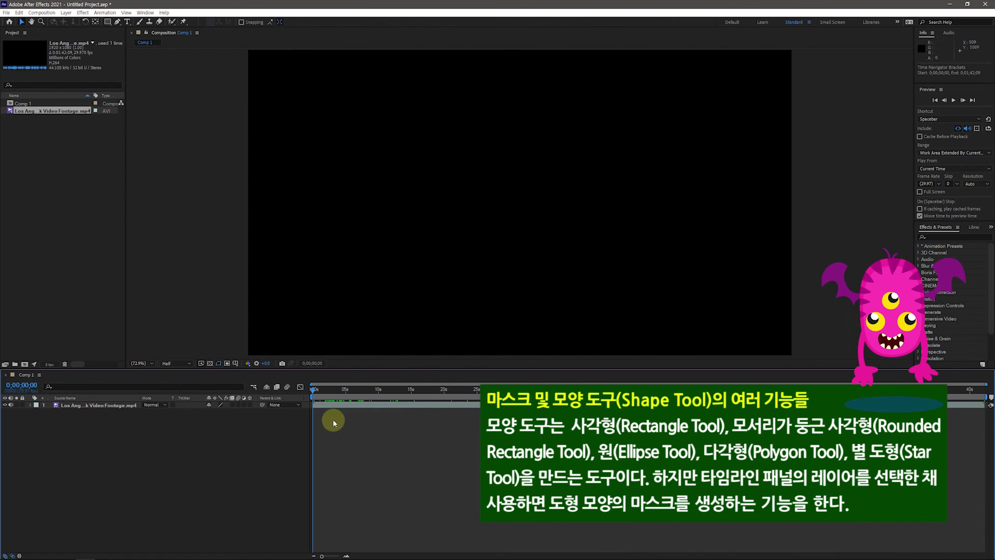
pyautogui.click(315, 394)
pyautogui.moveTo(315, 395); pyautogui.dragTo(977, 399)
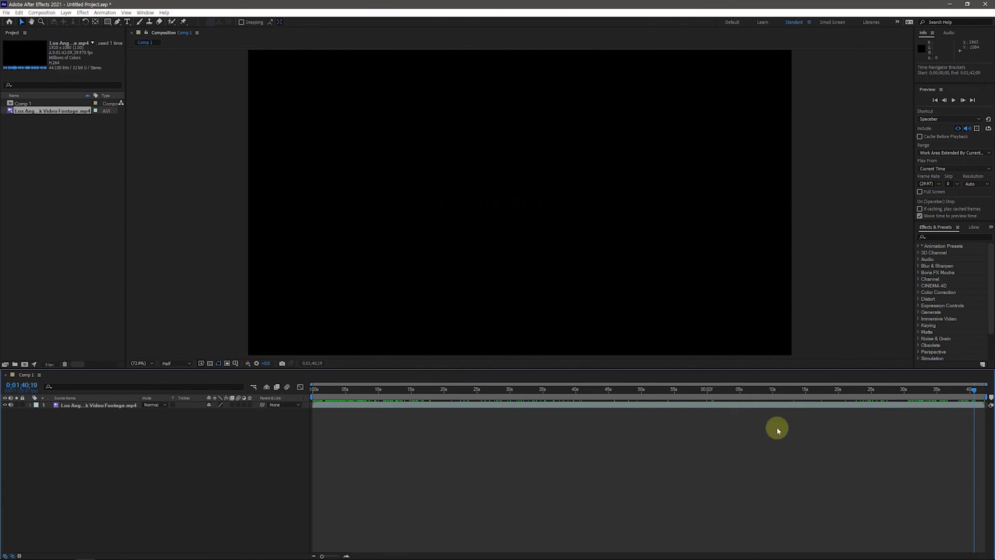
pyautogui.moveTo(974, 395); pyautogui.dragTo(342, 414)
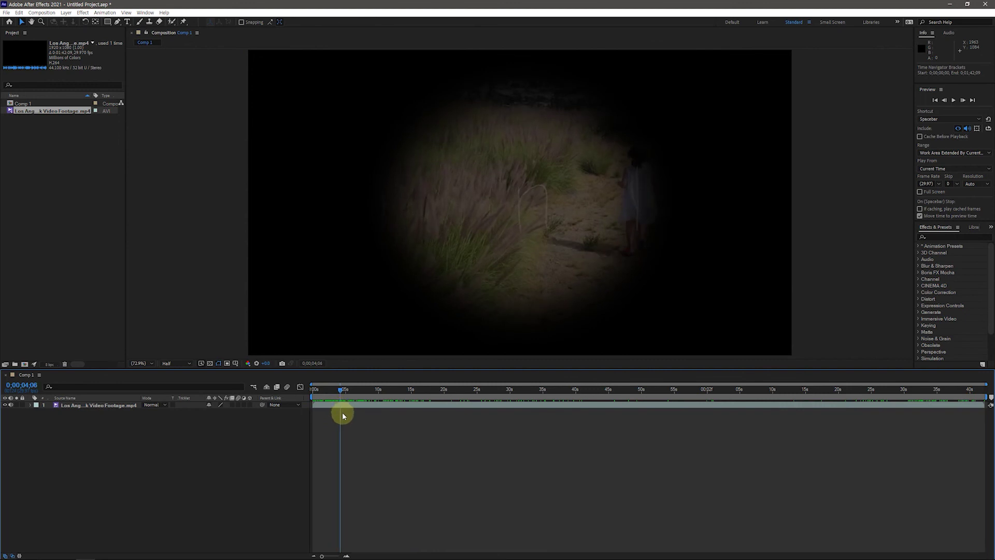